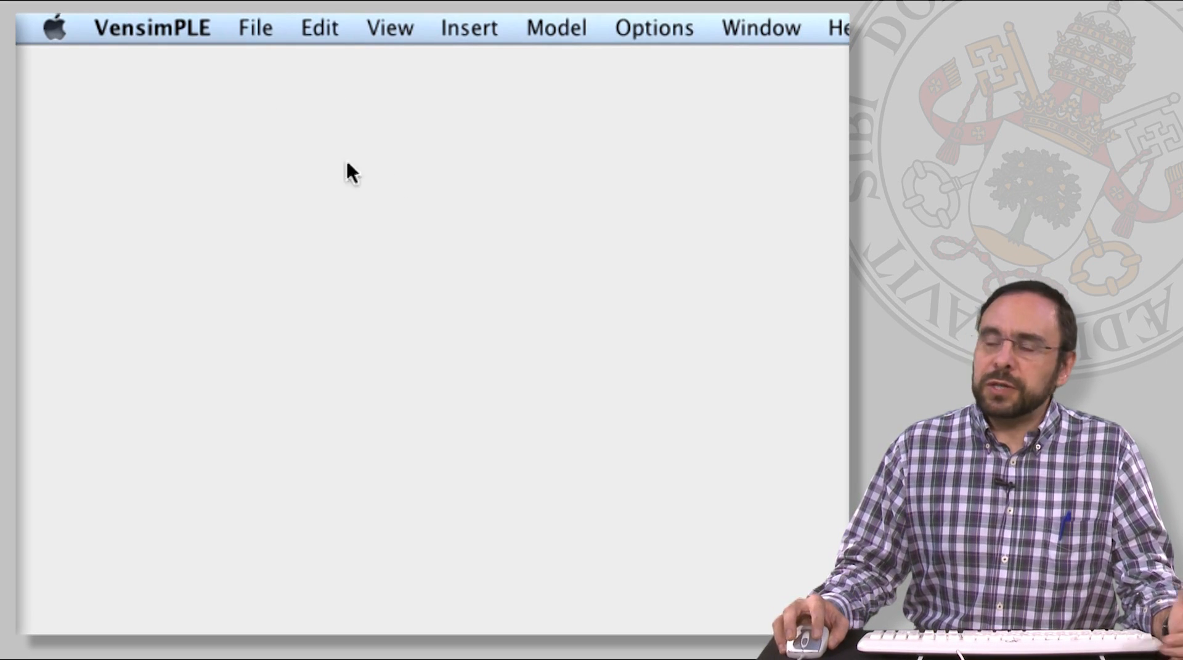
# Step: Create a new model and set its initial time to 1980
pyautogui.click(257, 34)
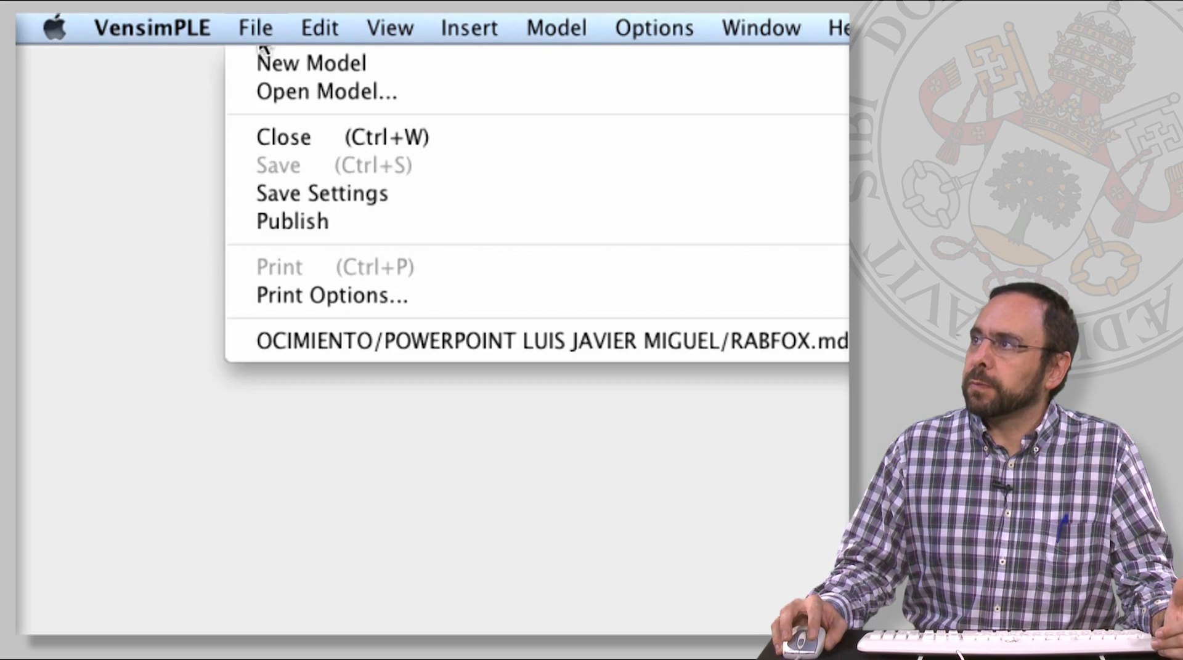
pyautogui.click(290, 59)
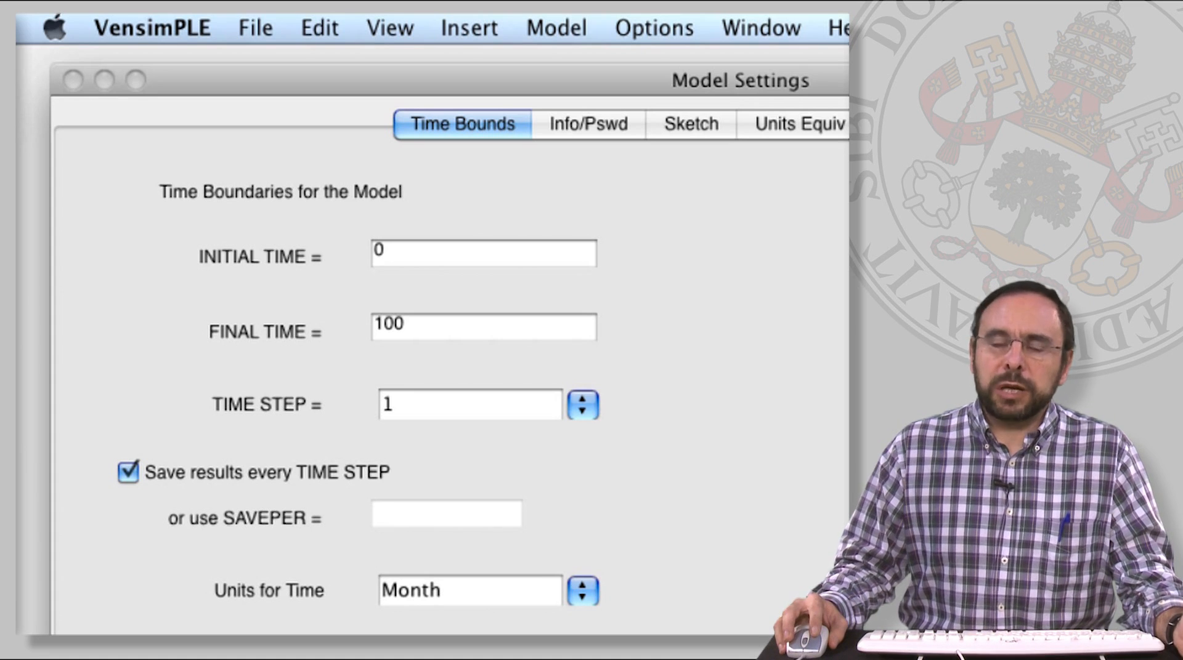
pyautogui.click(385, 253)
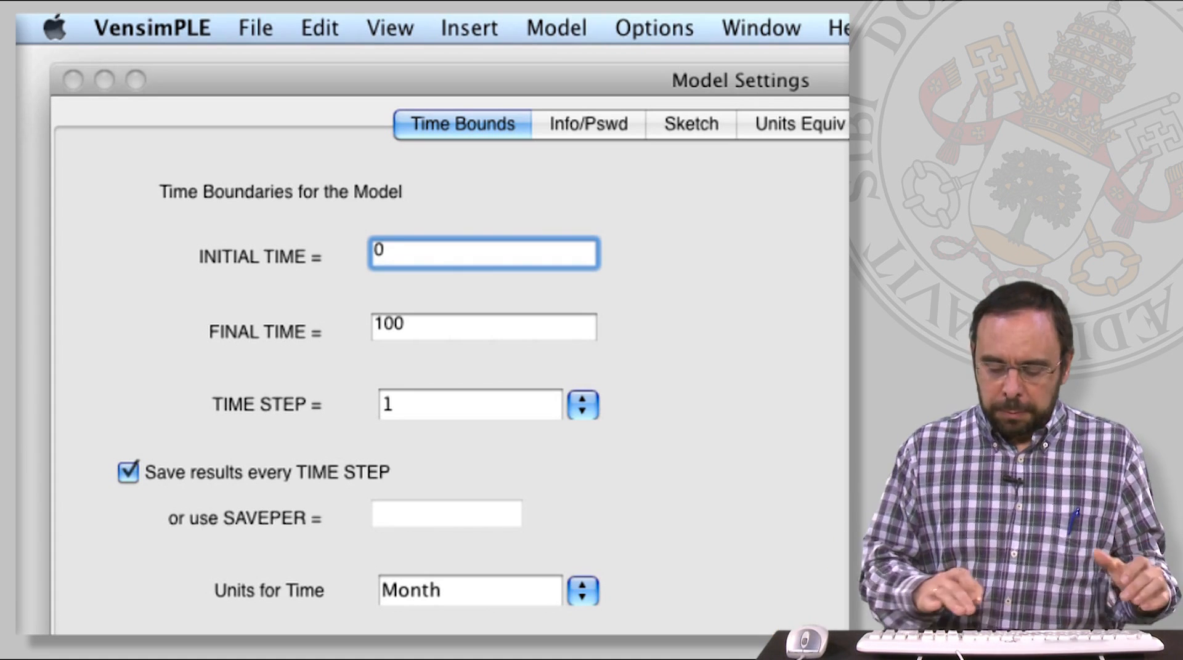
pyautogui.press('BackSpace')
pyautogui.write('1980')
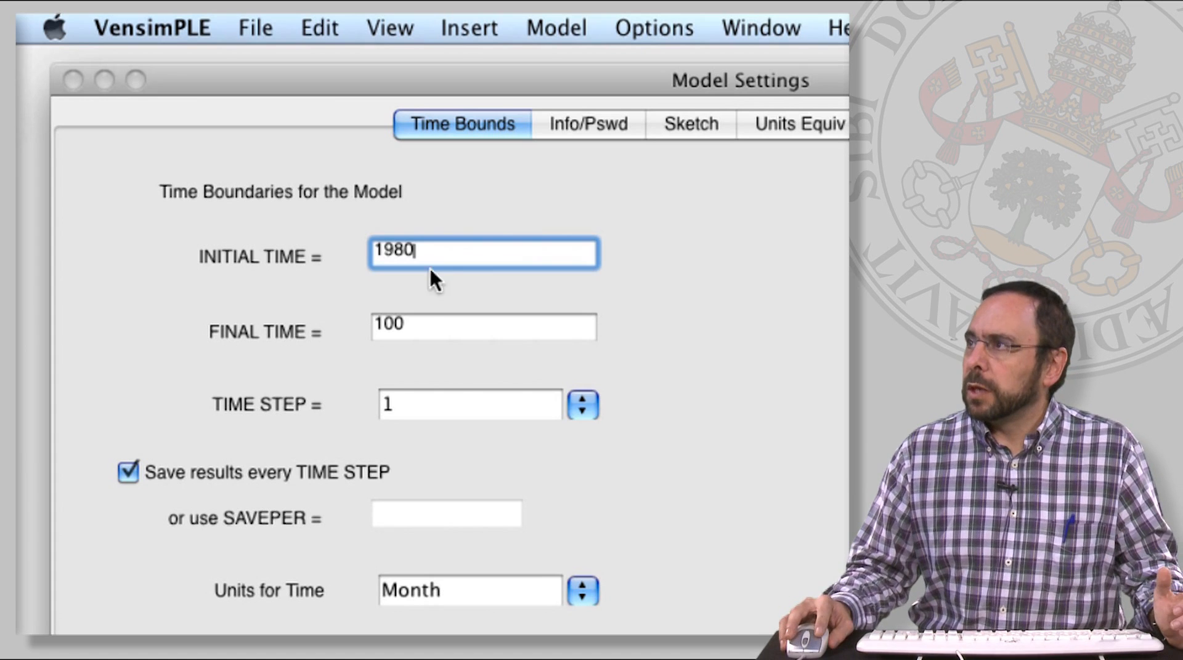
# Step: Set the final time to 2030 and the units for time to Year, and accept the model settings
pyautogui.click(414, 336)
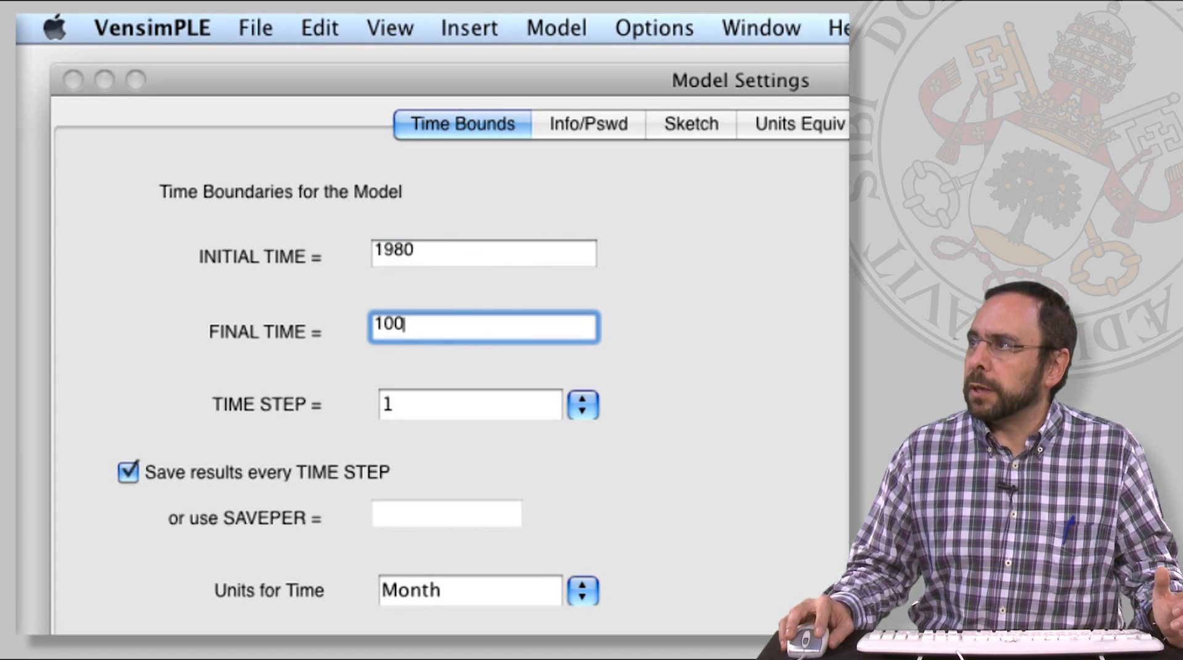
pyautogui.press('BackSpace')
pyautogui.press('BackSpace')
pyautogui.press('BackSpace')
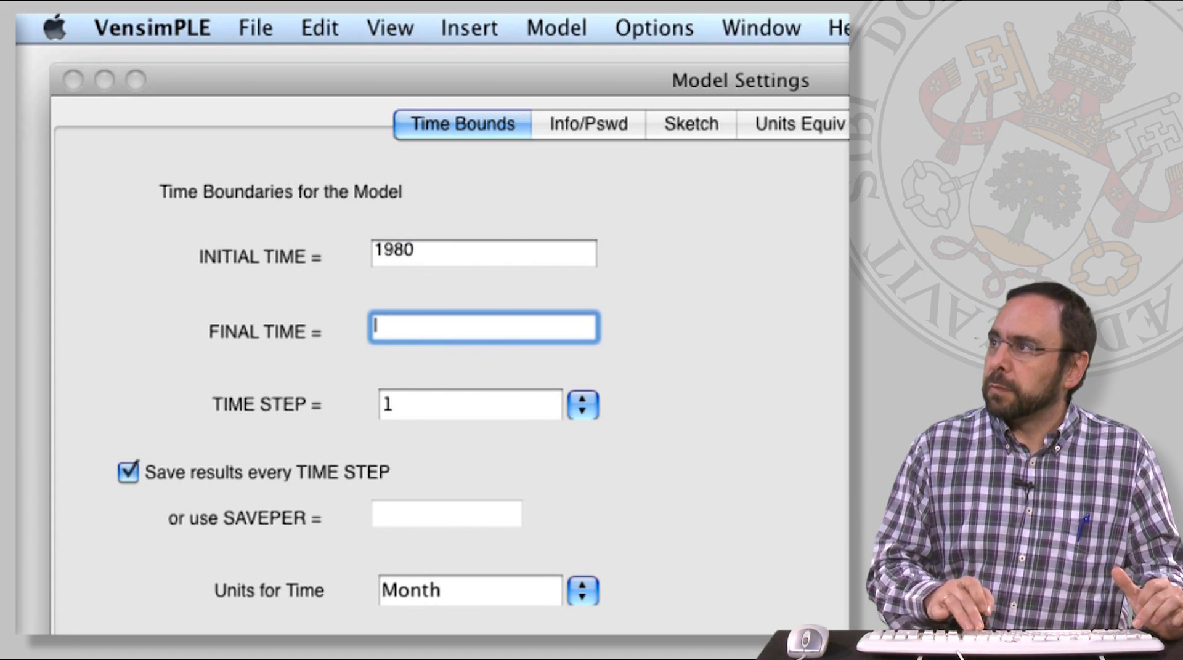
pyautogui.write('2030')
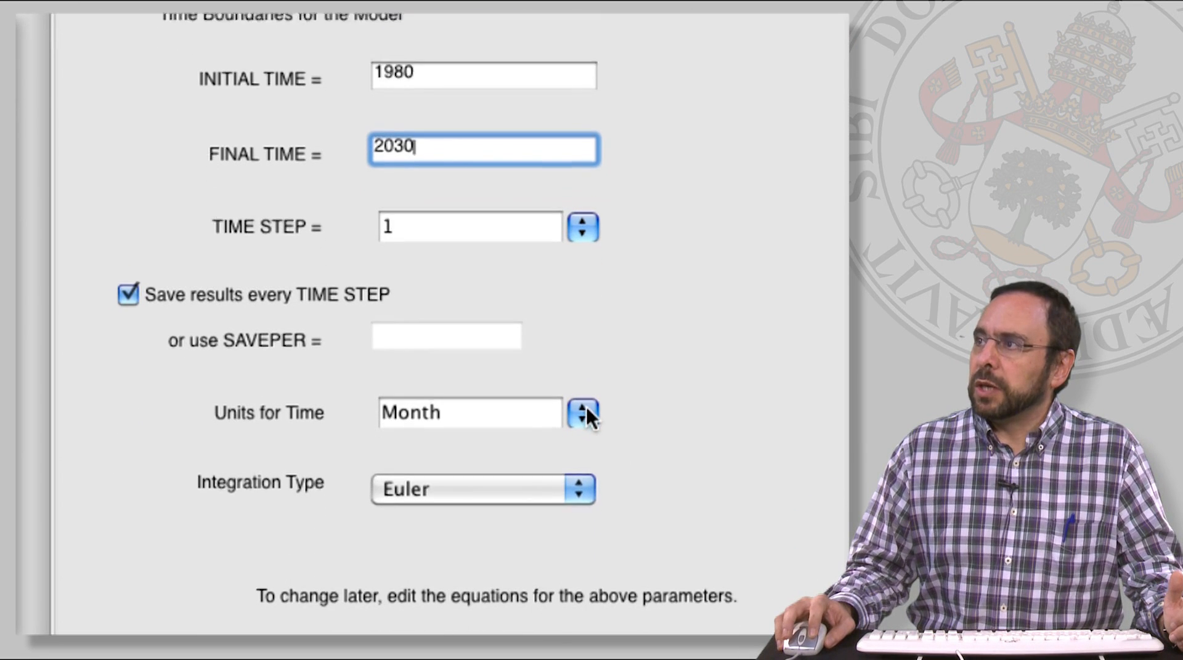
pyautogui.click(584, 388)
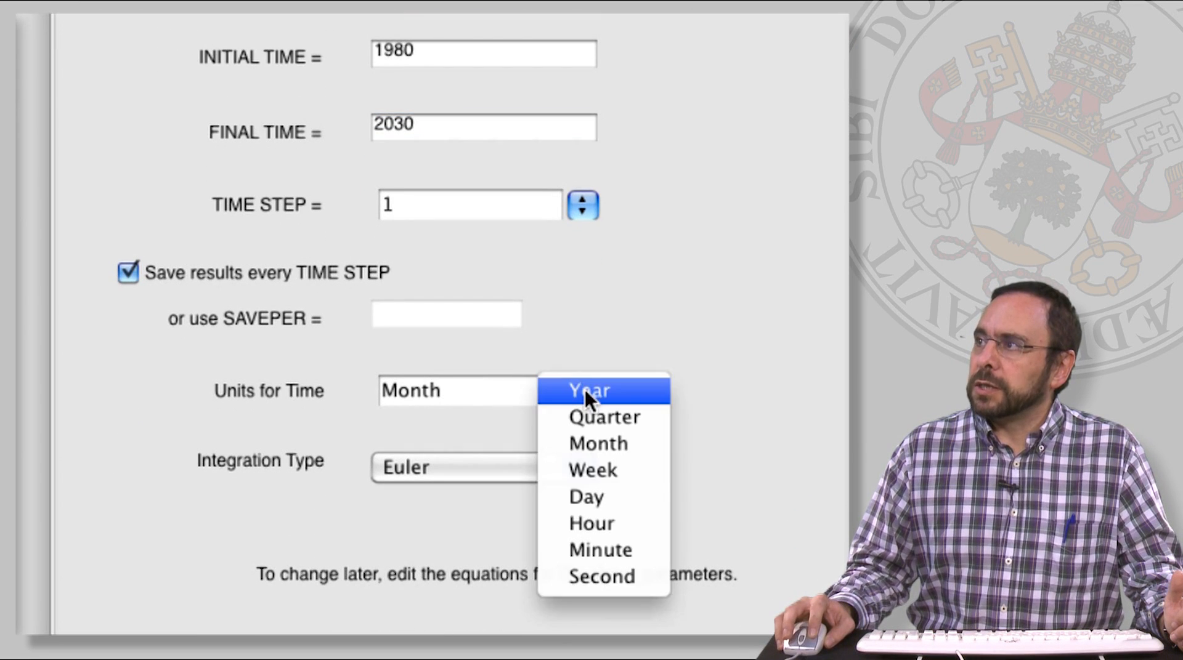
pyautogui.click(590, 392)
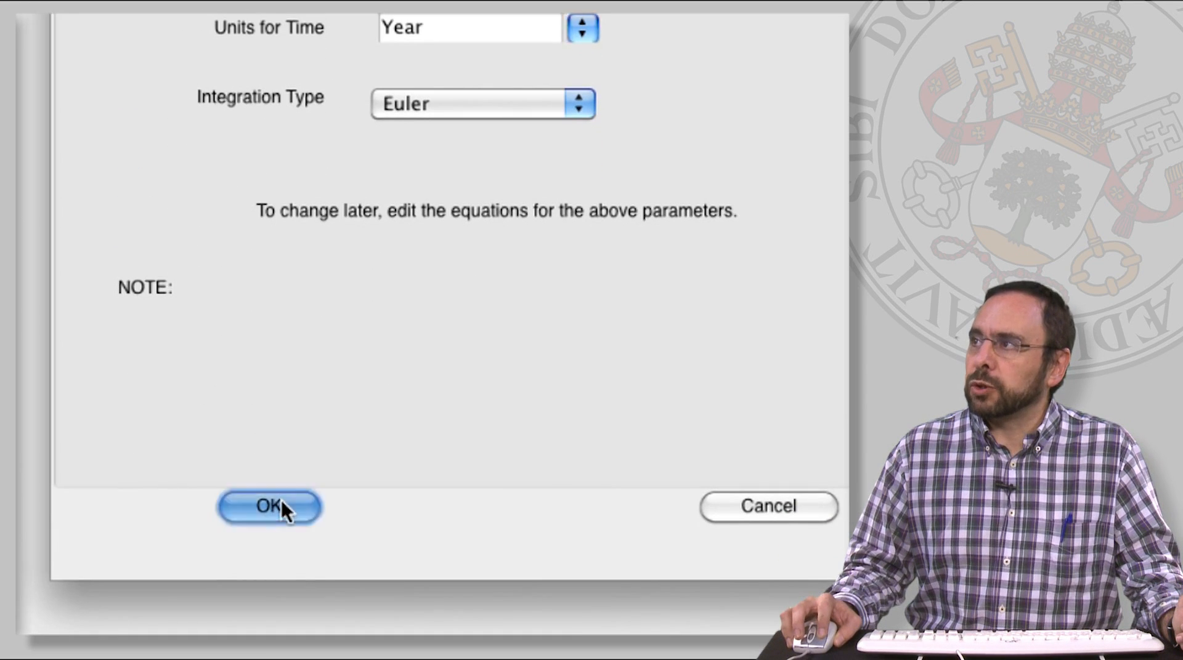
pyautogui.click(279, 505)
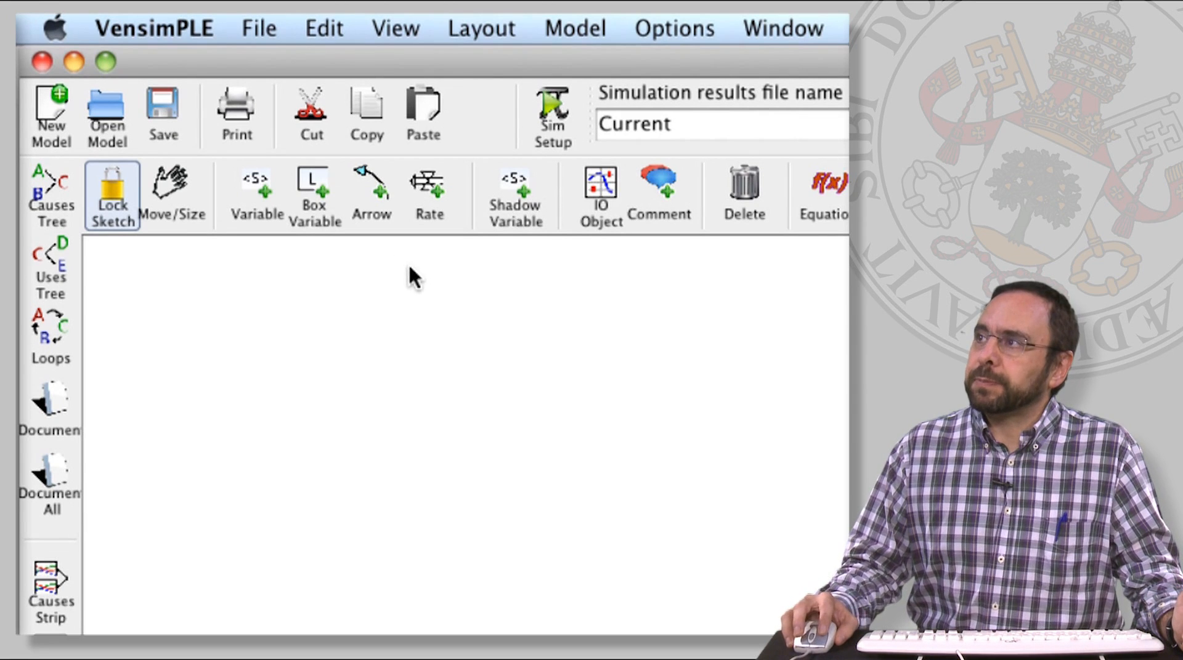
# Step: Add a box variable named POBLACIÓN to the empty sketch
pyautogui.click(323, 200)
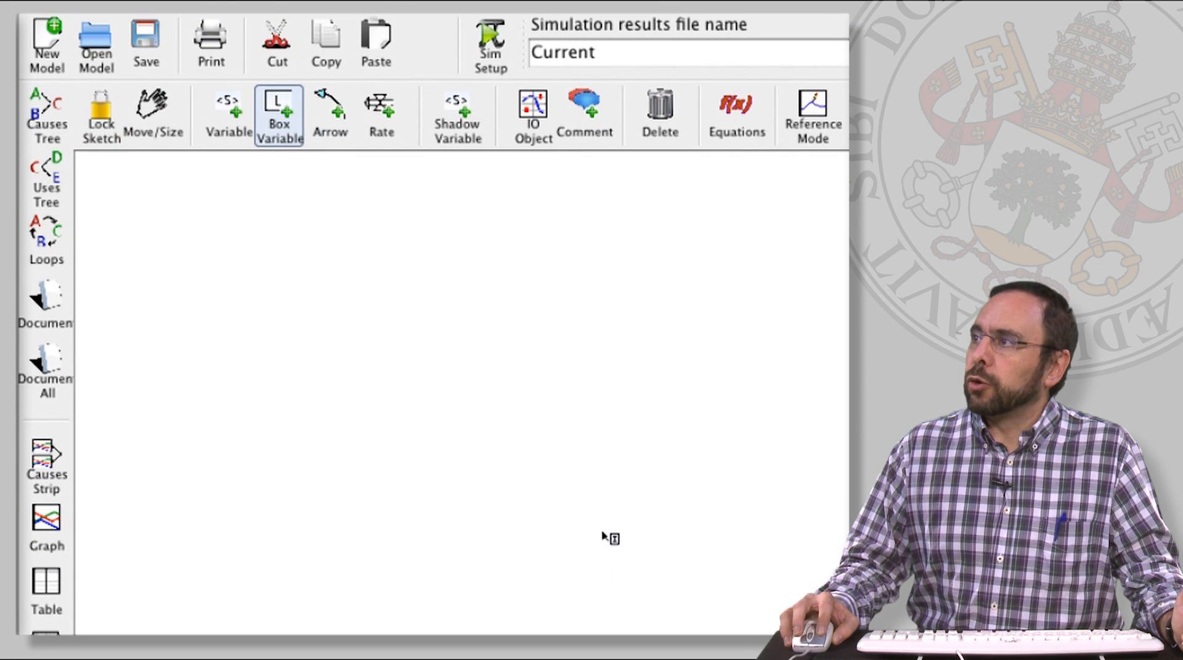
pyautogui.click(603, 534)
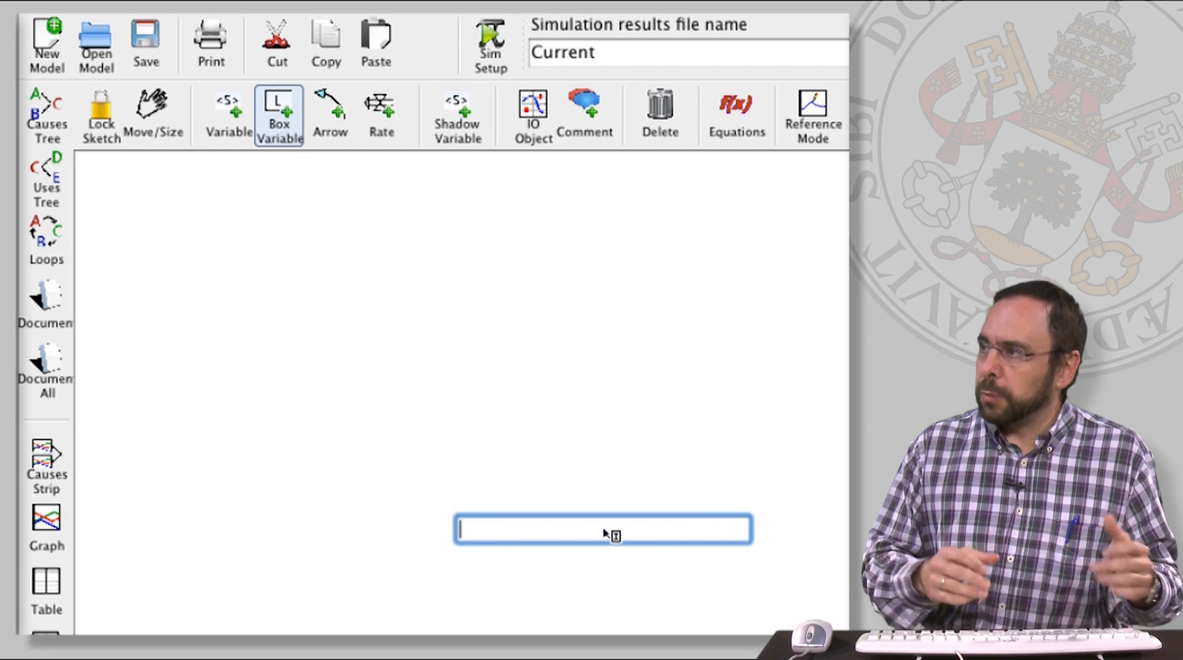
pyautogui.write('POBL')
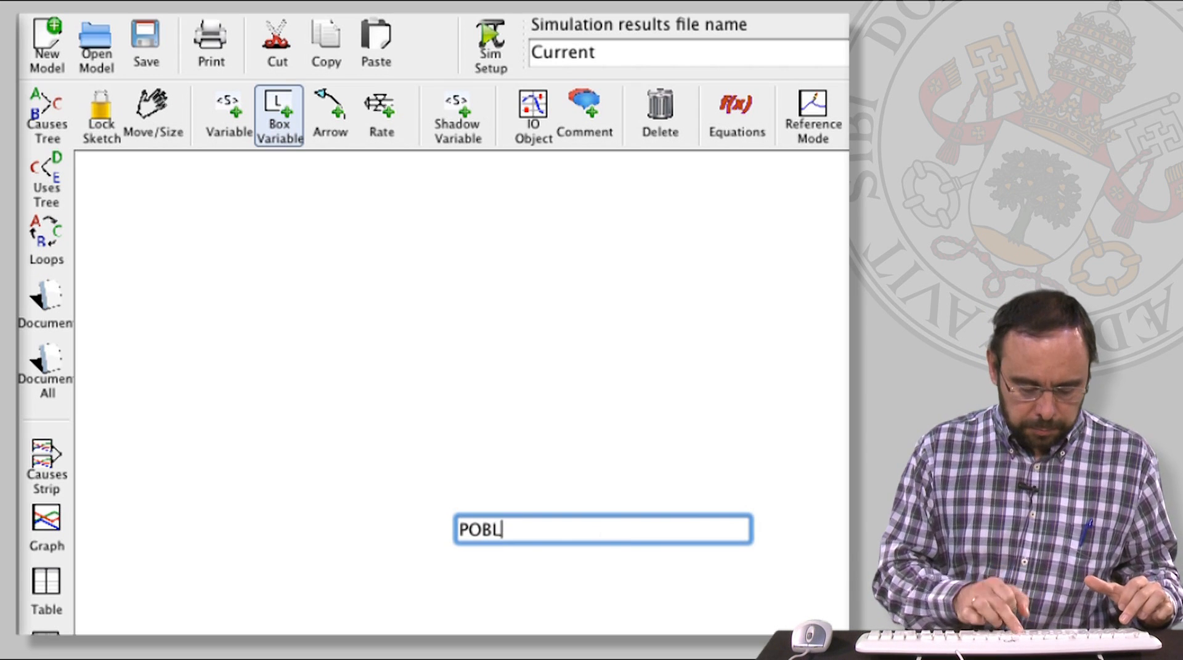
pyautogui.write('ACIÓN')
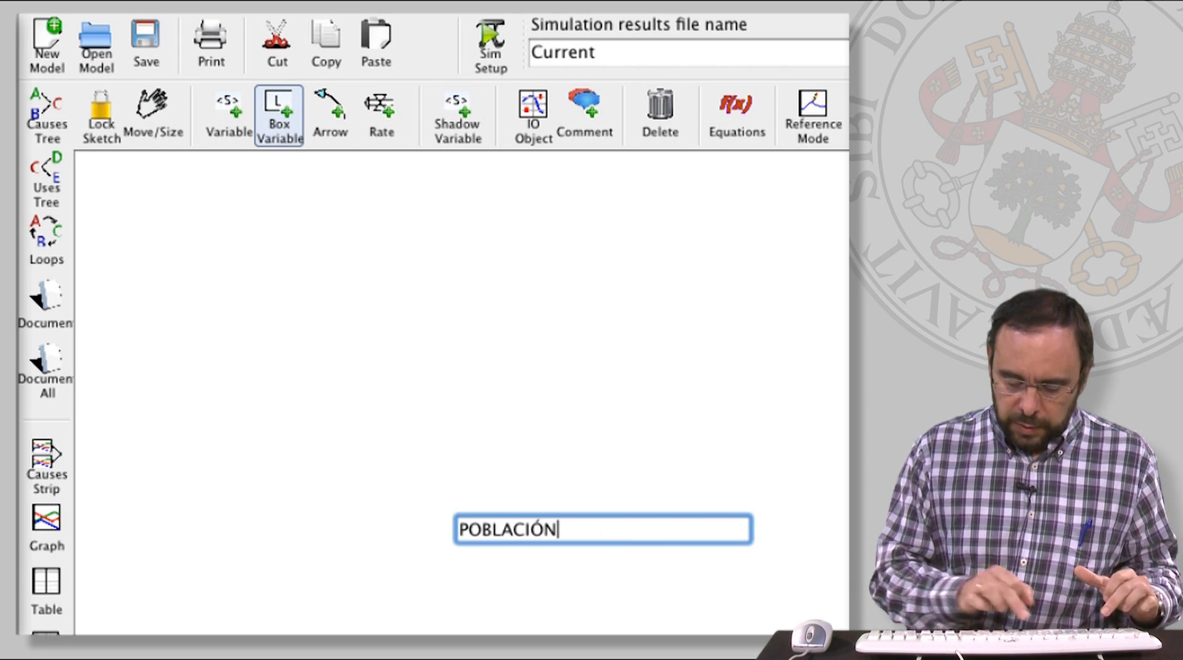
pyautogui.press('Return')
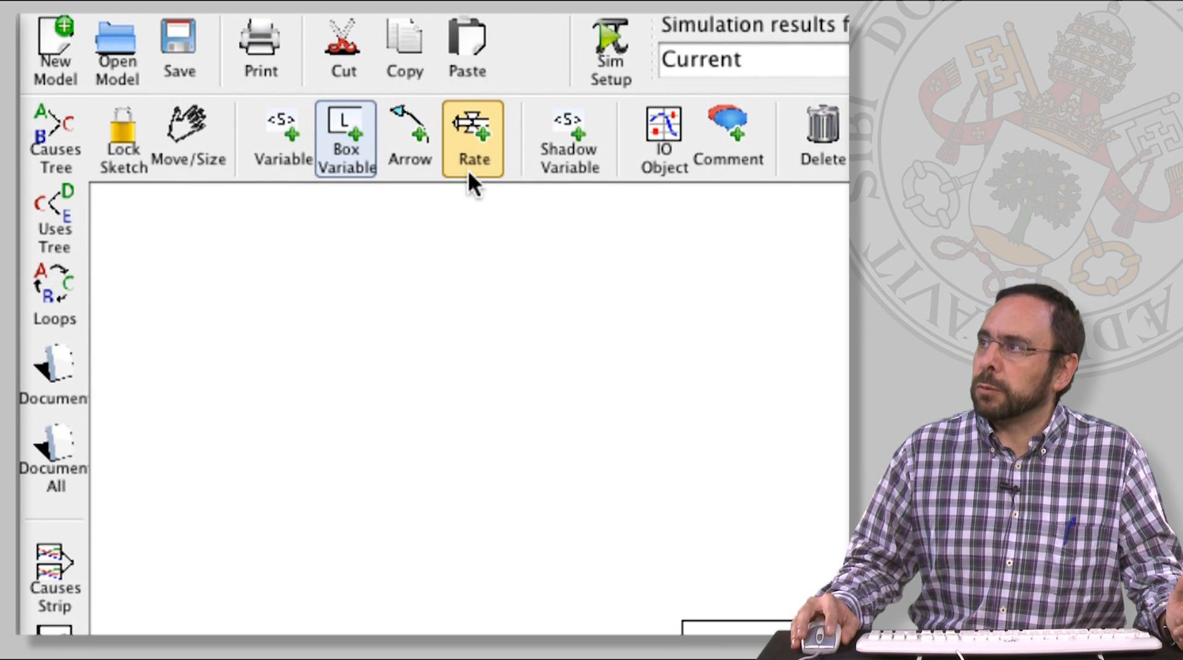
# Step: Add an inflow rate named NACIMIENTOS running from a cloud on the left into the POBLACIÓN box
pyautogui.click(471, 165)
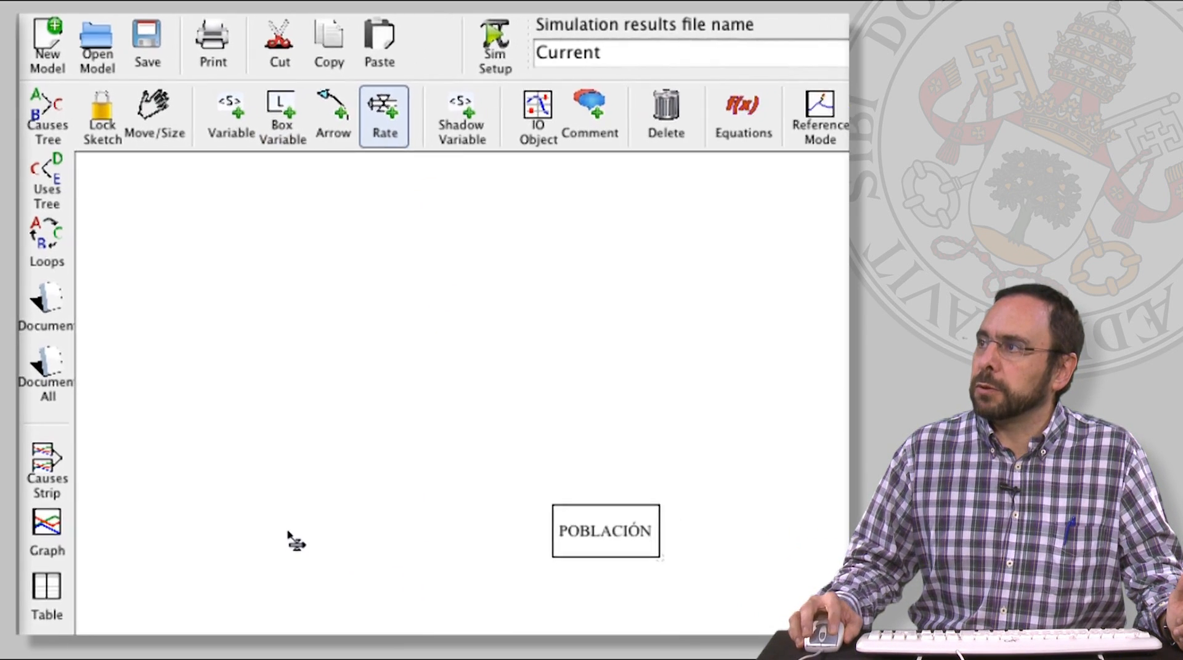
pyautogui.click(234, 532)
pyautogui.click(592, 541)
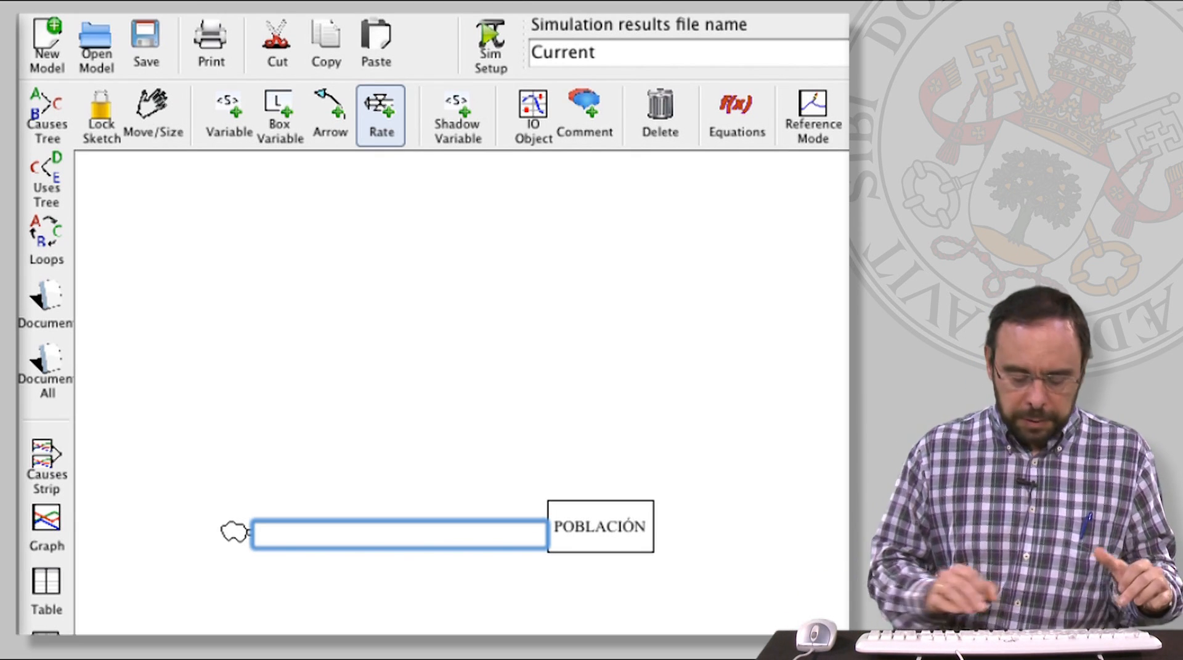
pyautogui.write('NACIMIENTOS')
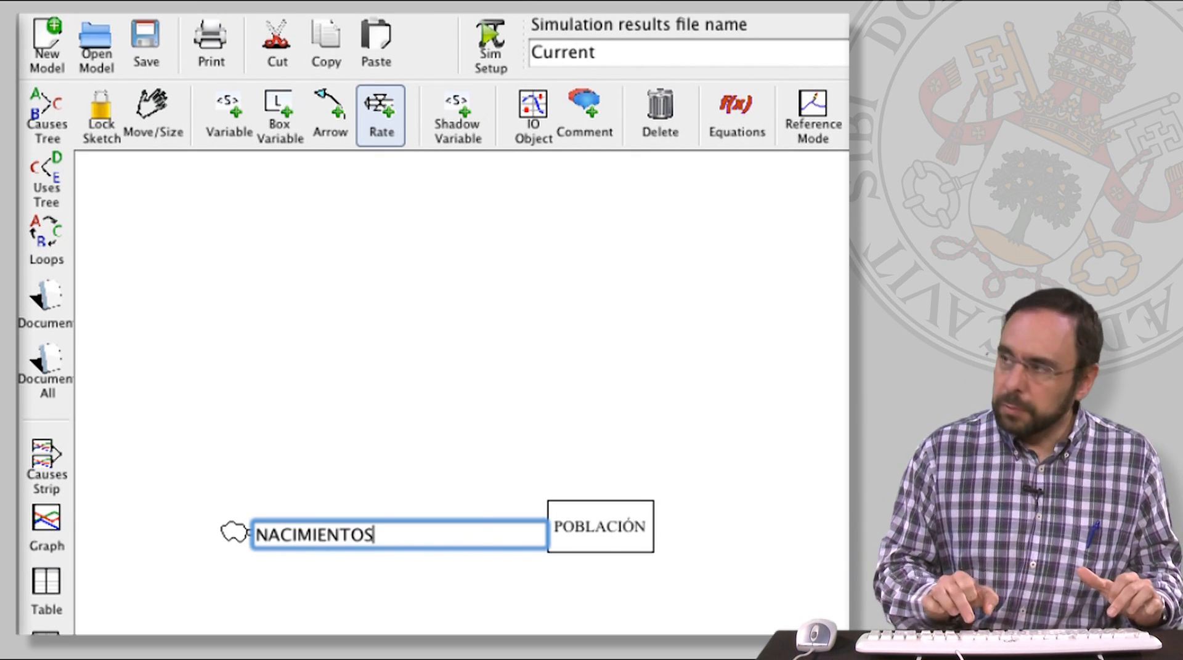
pyautogui.press('Return')
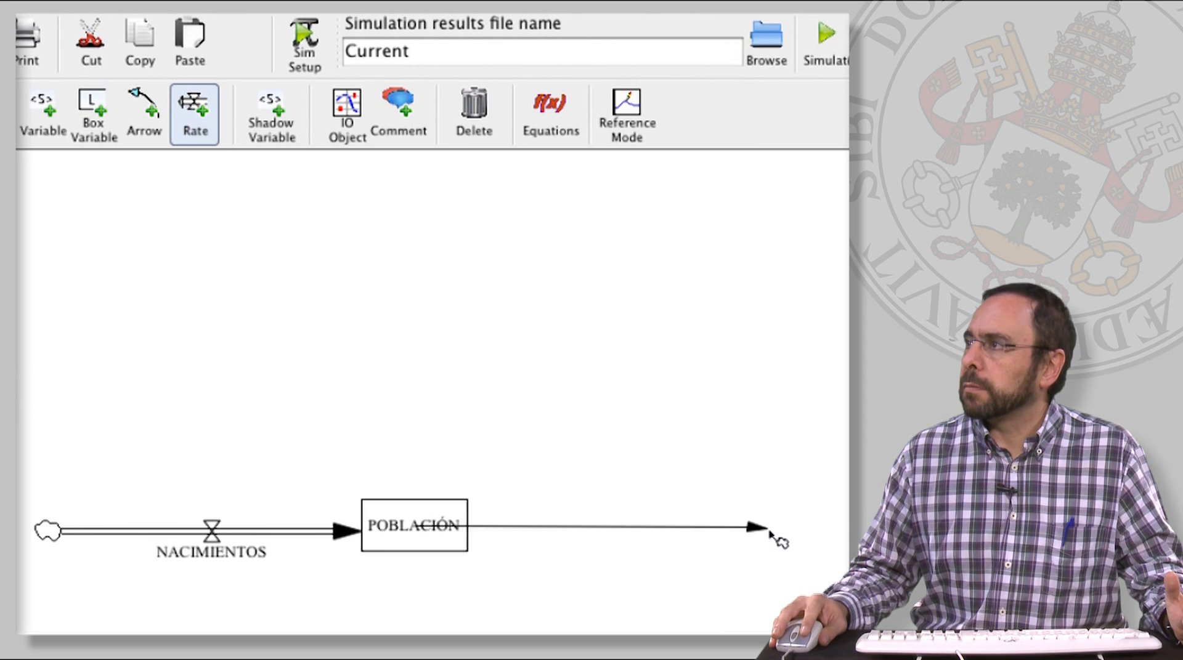
# Step: Add an outflow rate named MUERTES running from the POBLACIÓN box to a cloud on its right
pyautogui.click(770, 531)
pyautogui.write('MUERTES')
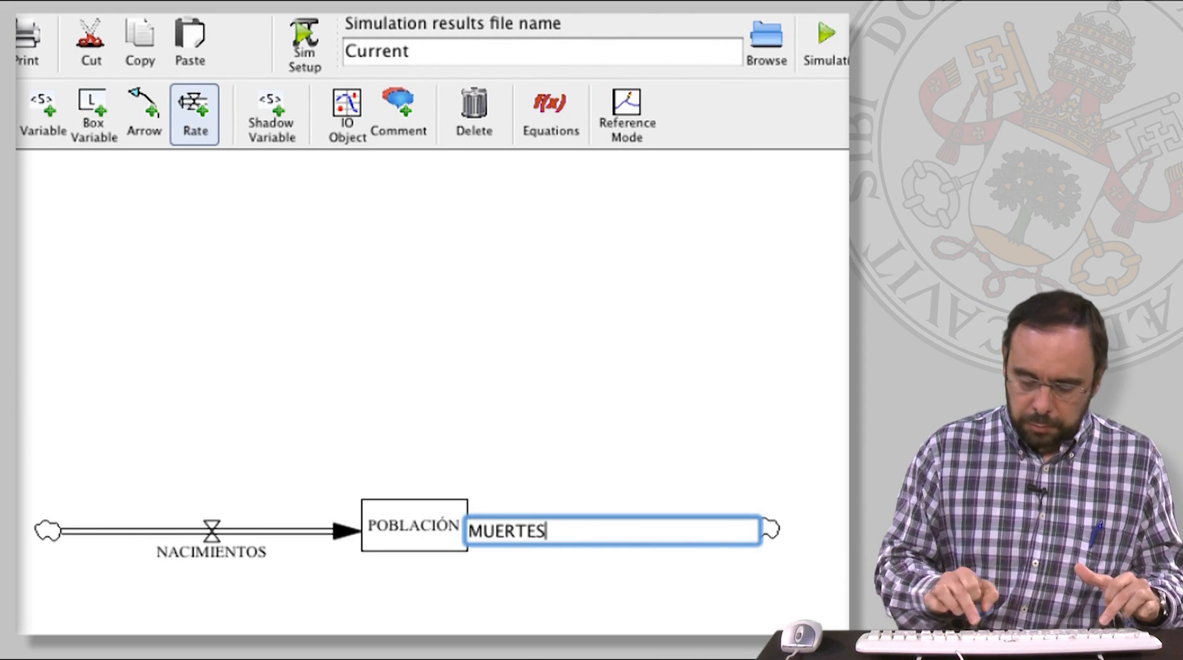
pyautogui.press('Return')
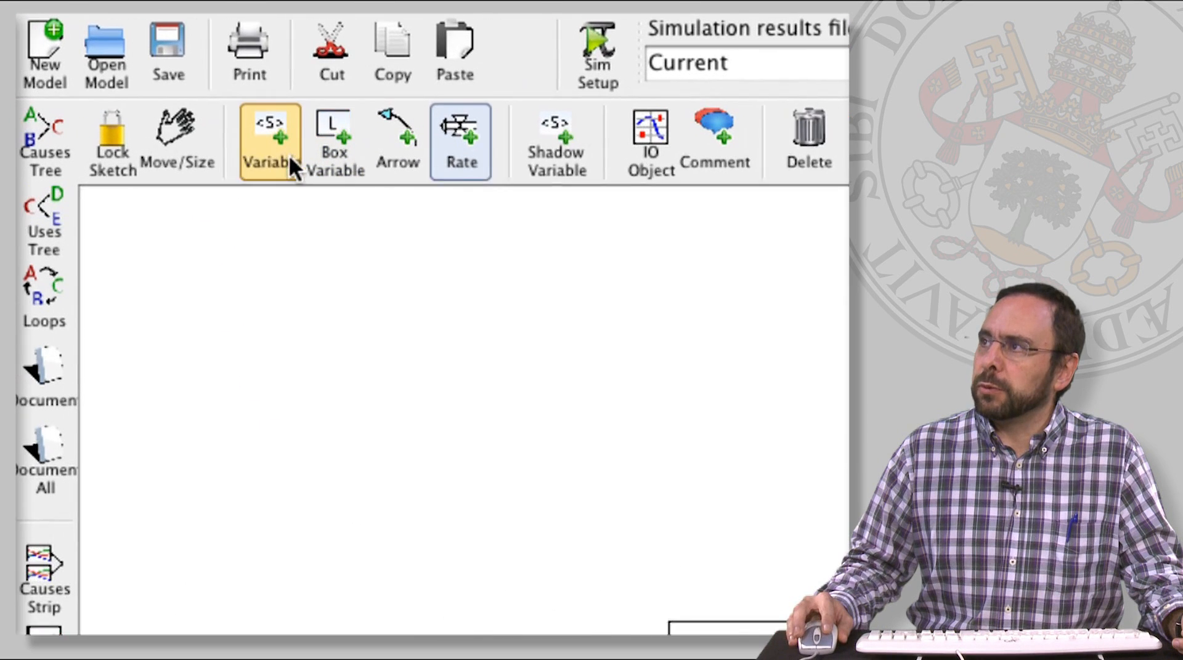
# Step: Add a variable named TASA DE NATALIDAD above and to the left of the NACIMIENTOS rate
pyautogui.click(277, 140)
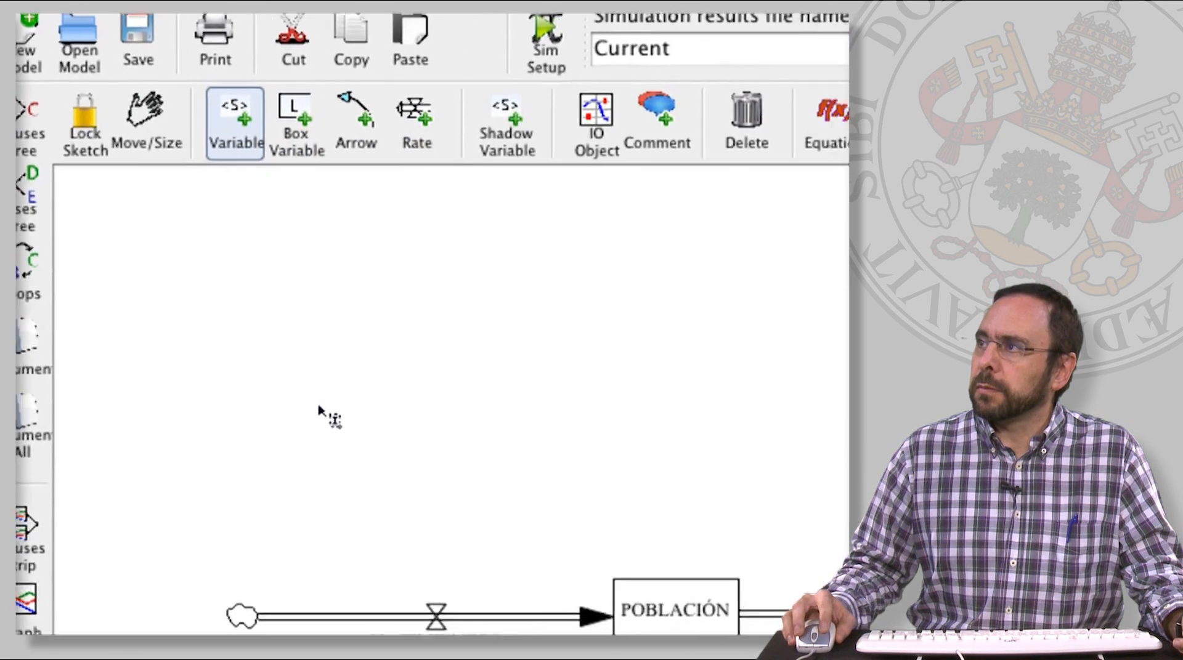
pyautogui.click(319, 410)
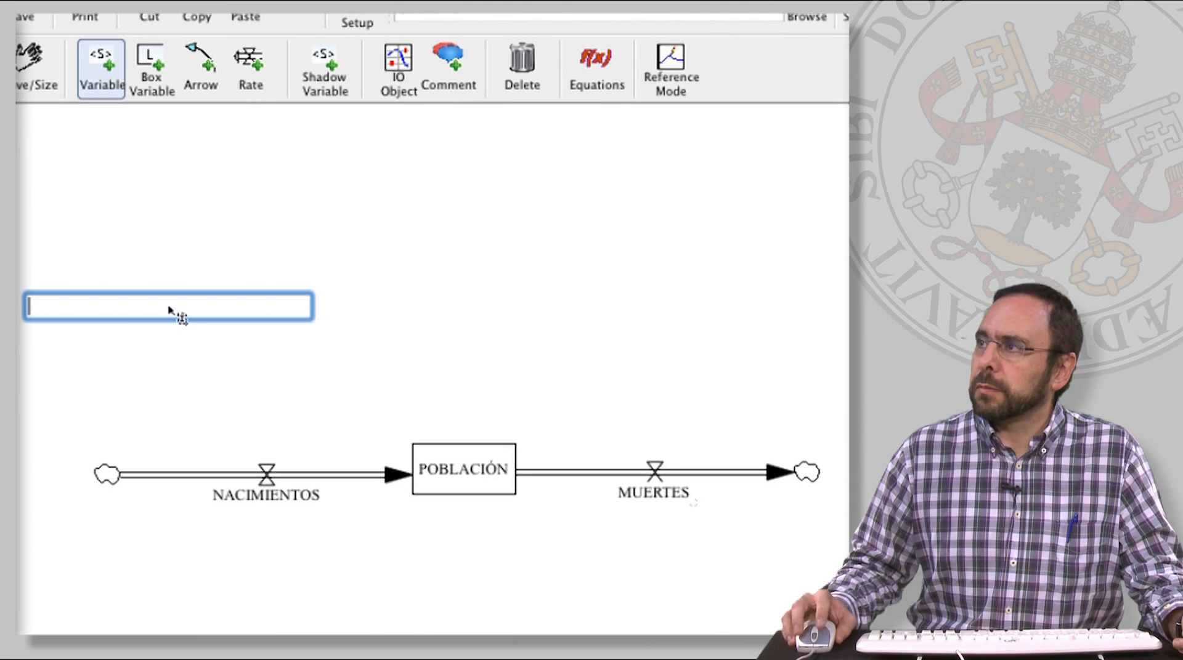
pyautogui.write('TA')
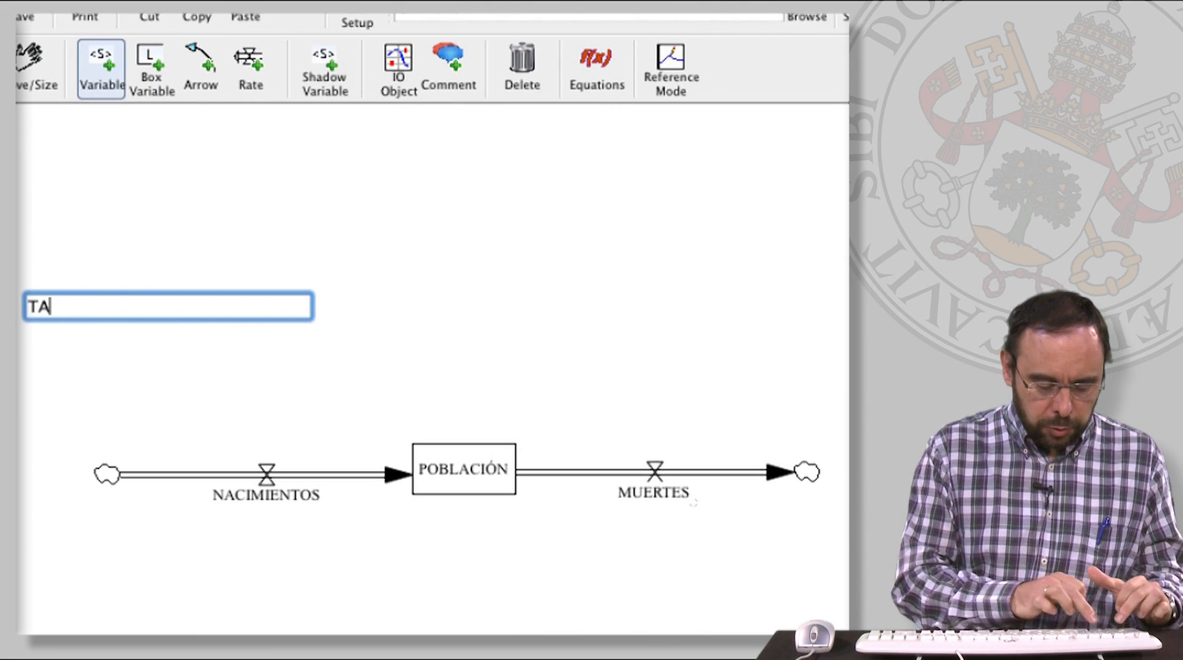
pyautogui.write('SA DE NAT')
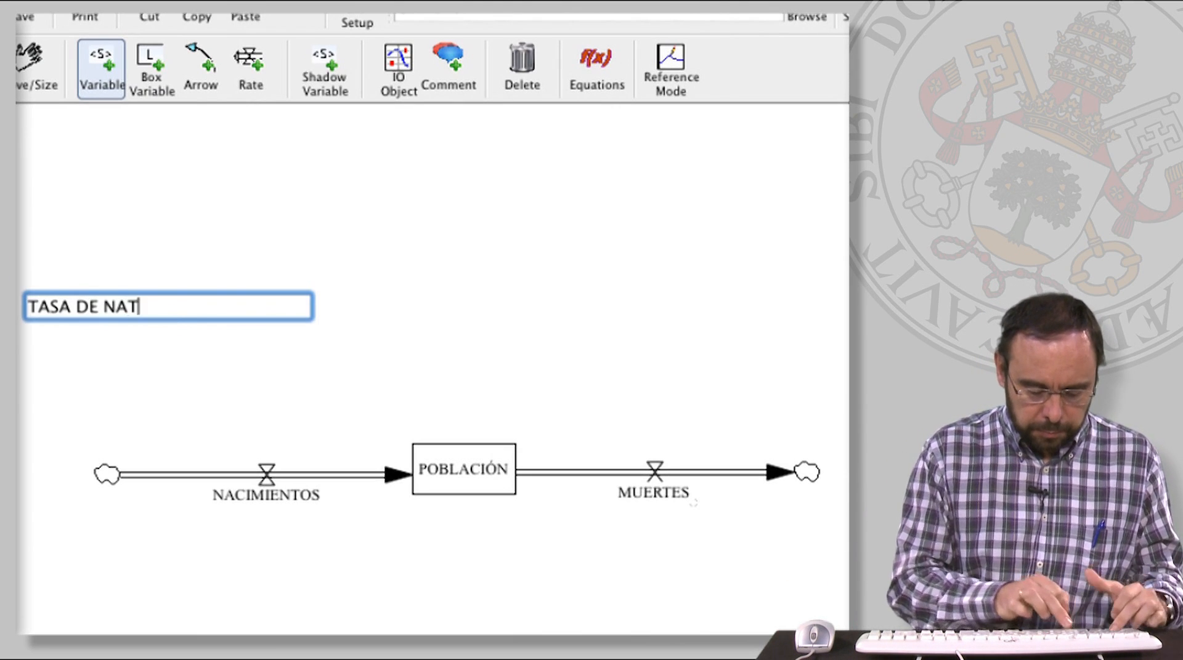
pyautogui.write('ALIDAD')
pyautogui.press('Return')
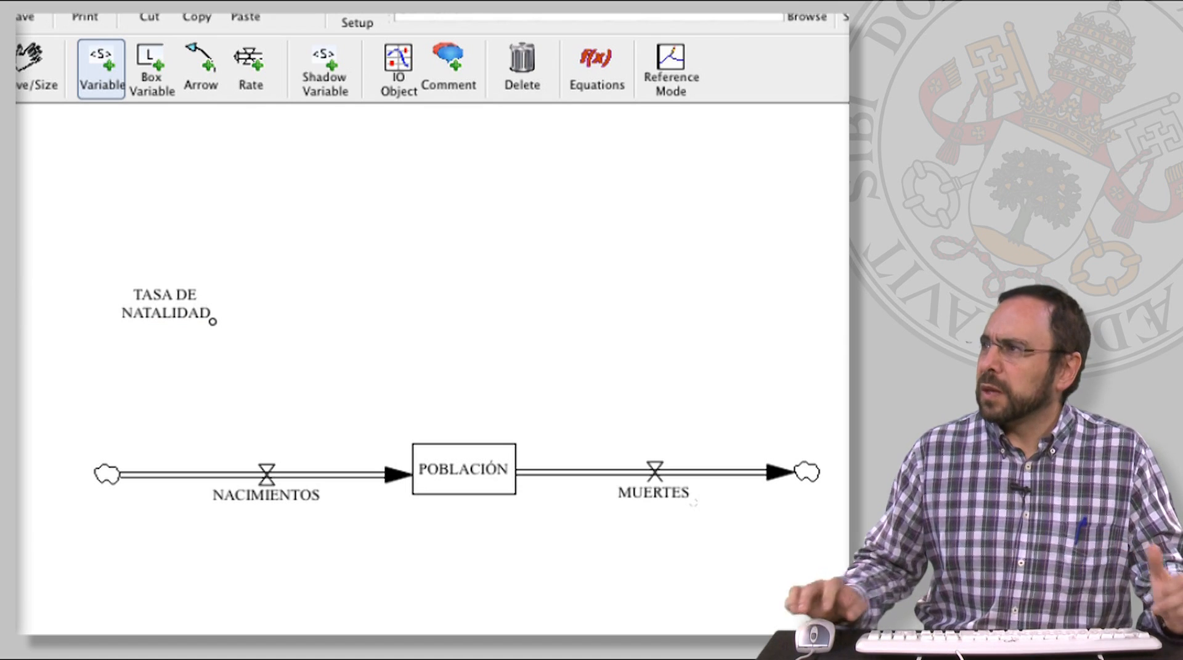
# Step: Add a variable named ESPERANZA DE VIDA above and to the right of the MUERTES rate
pyautogui.click(778, 305)
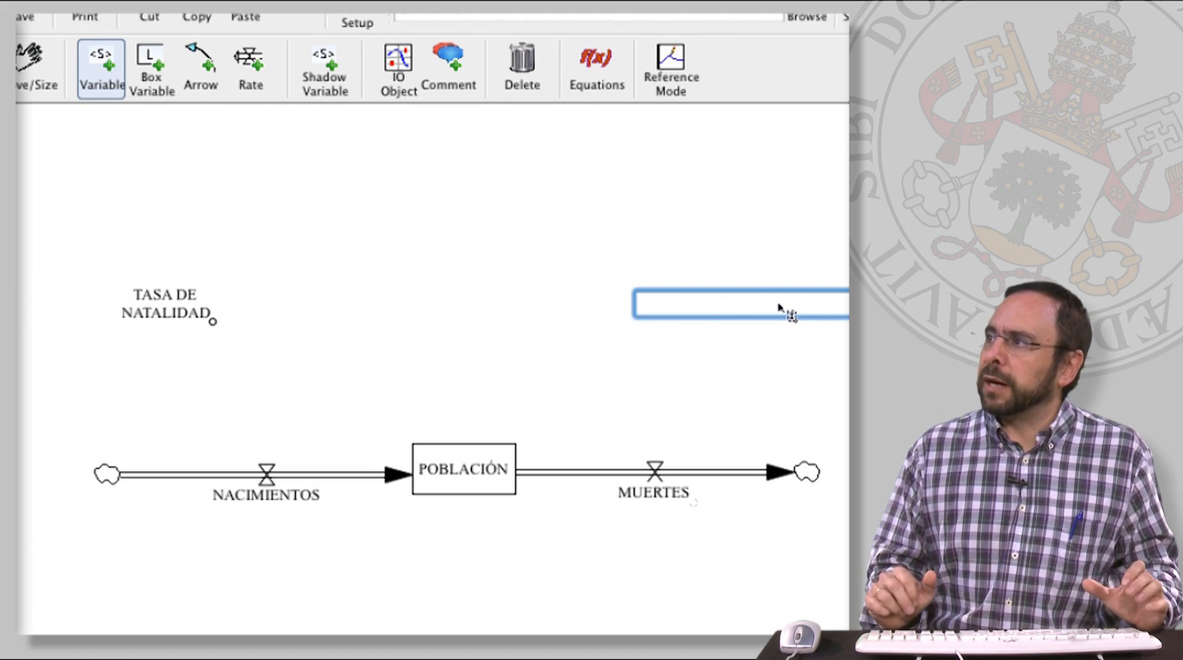
pyautogui.write('ESPE')
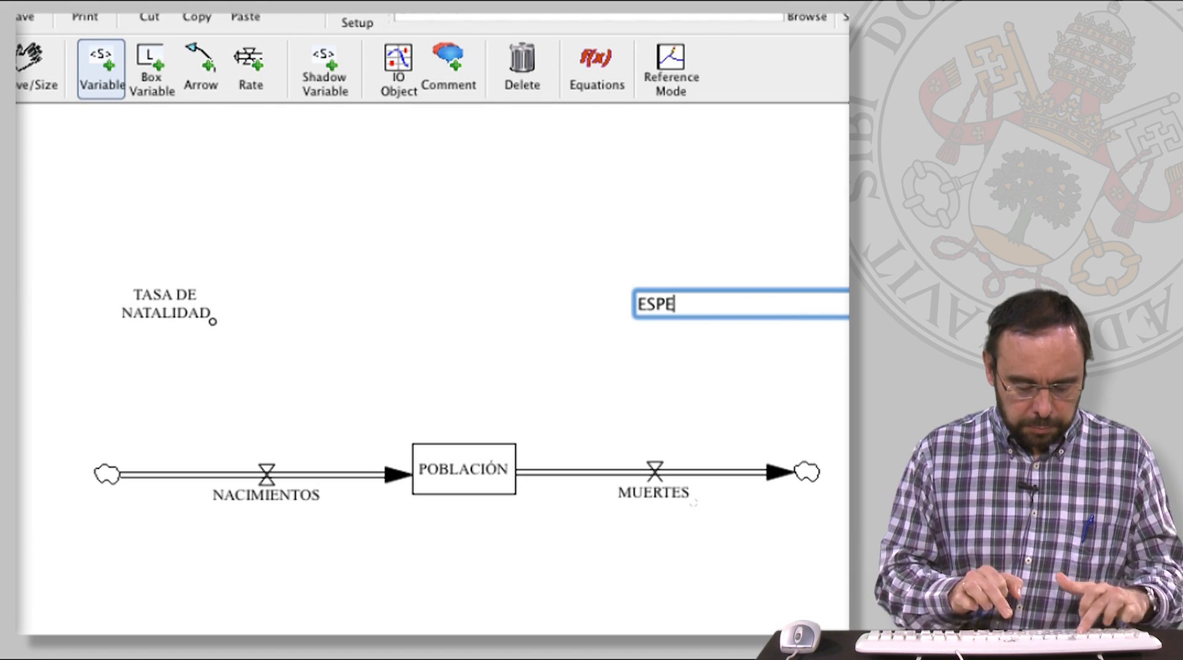
pyautogui.write('RANZA DE VIDA')
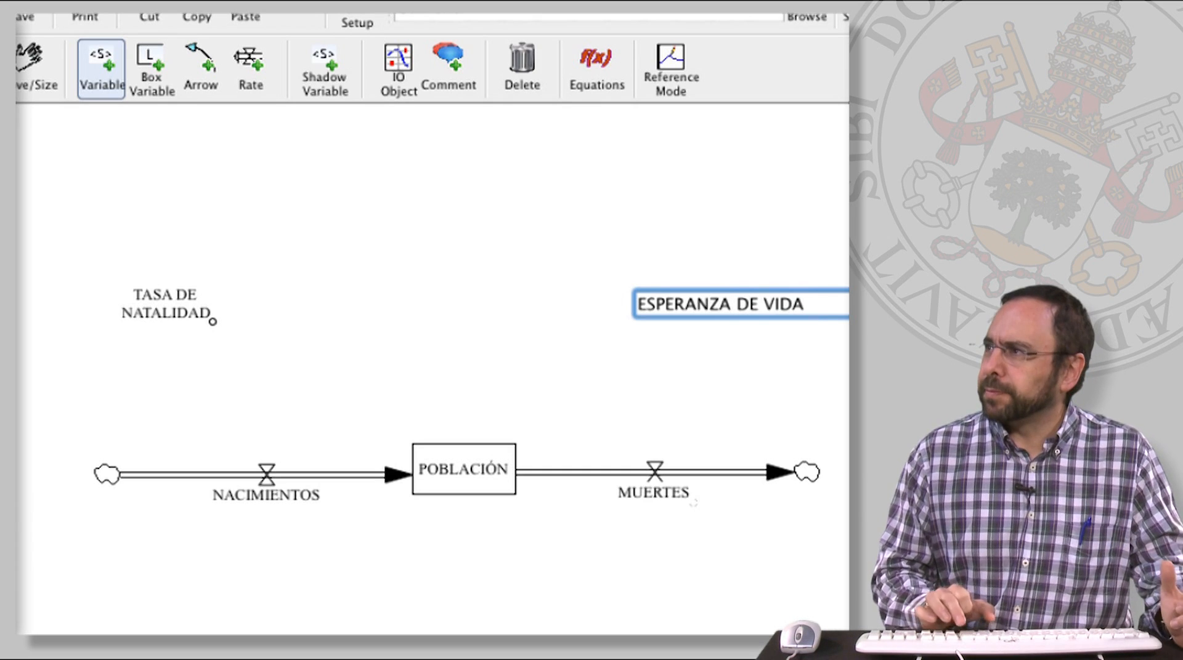
pyautogui.press('Return')
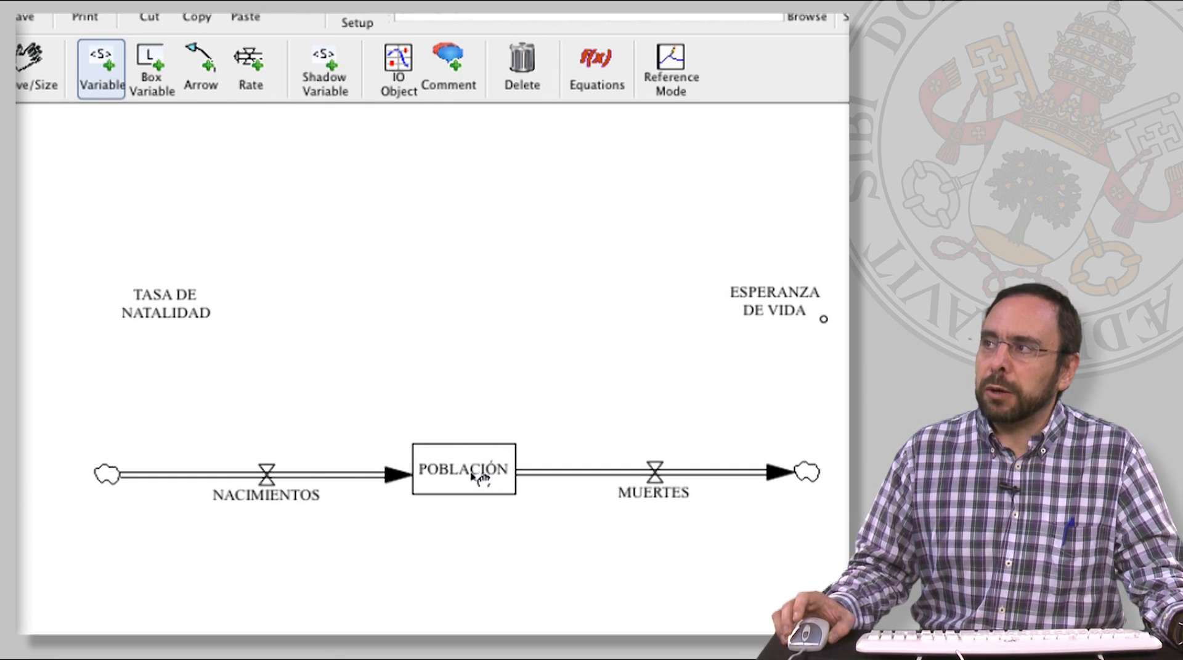
pyautogui.click(442, 376)
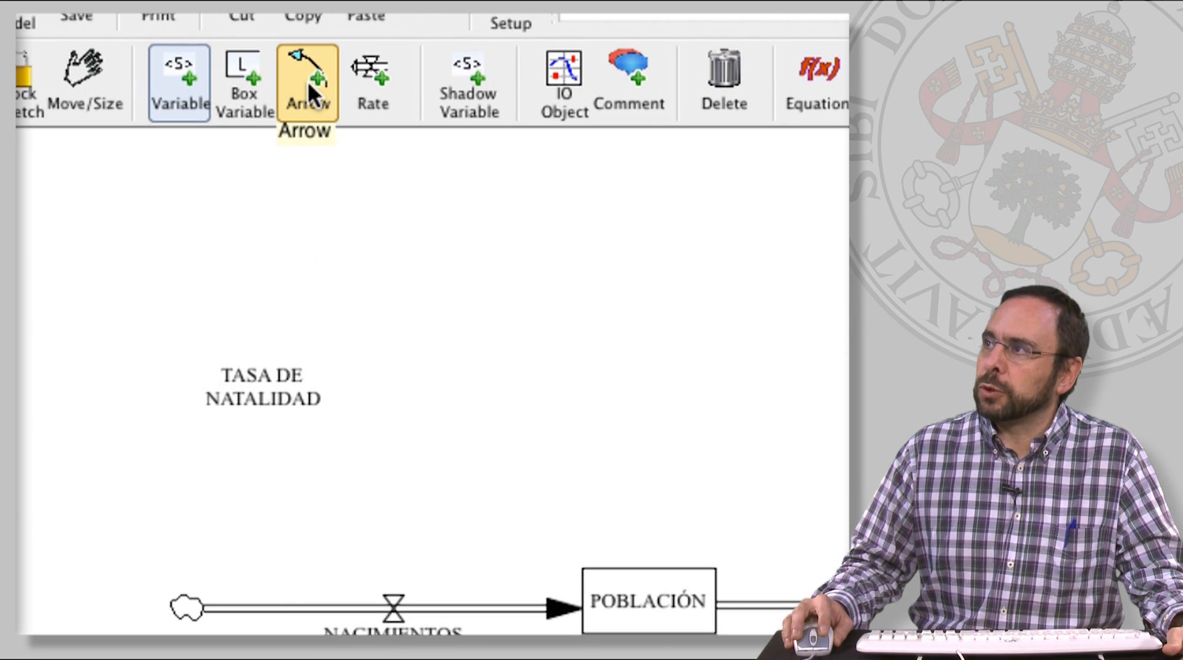
# Step: Connect TASA DE NATALIDAD to NACIMIENTOS with an arrow and bend it into a curve bulging to the left
pyautogui.click(308, 80)
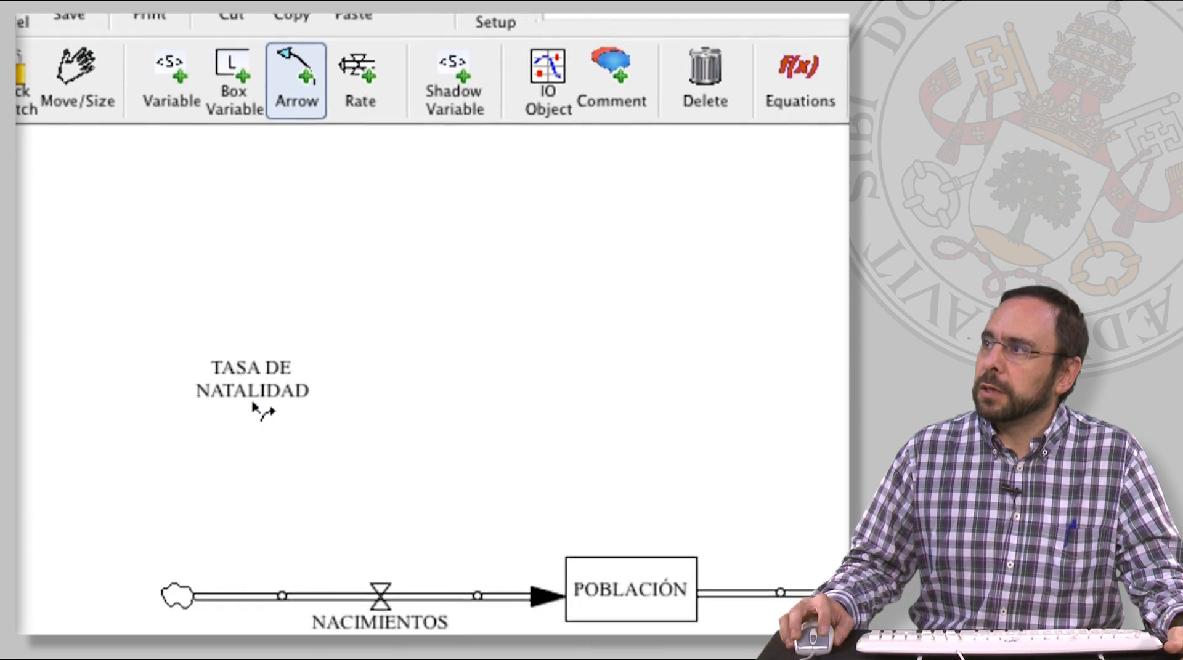
pyautogui.moveTo(134, 303); pyautogui.dragTo(240, 488)
pyautogui.click(241, 490)
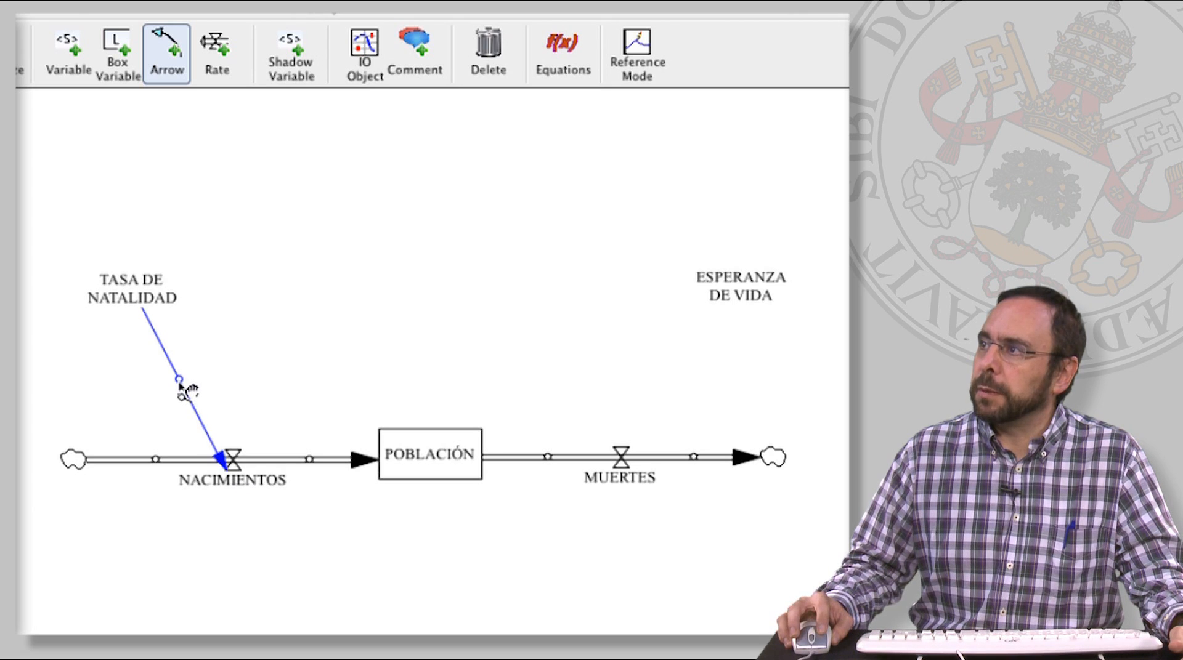
pyautogui.moveTo(179, 380); pyautogui.dragTo(132, 400)
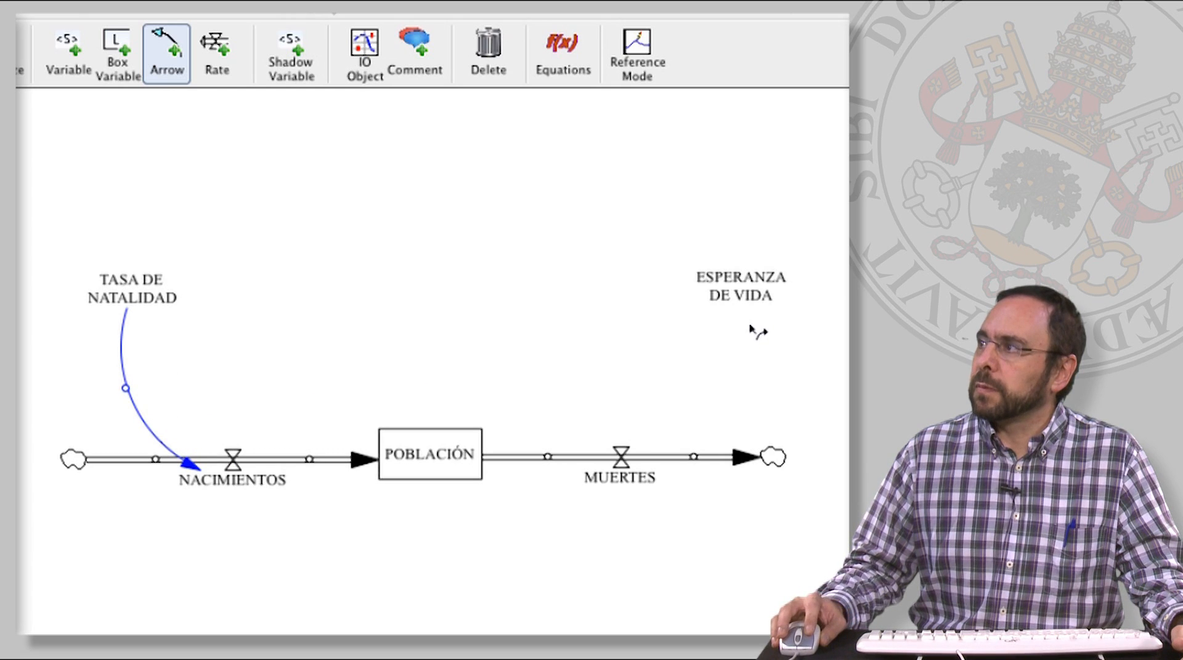
# Step: Connect ESPERANZA DE VIDA to MUERTES with an arrow and bend it into a curve bulging to the right
pyautogui.click(753, 296)
pyautogui.click(634, 485)
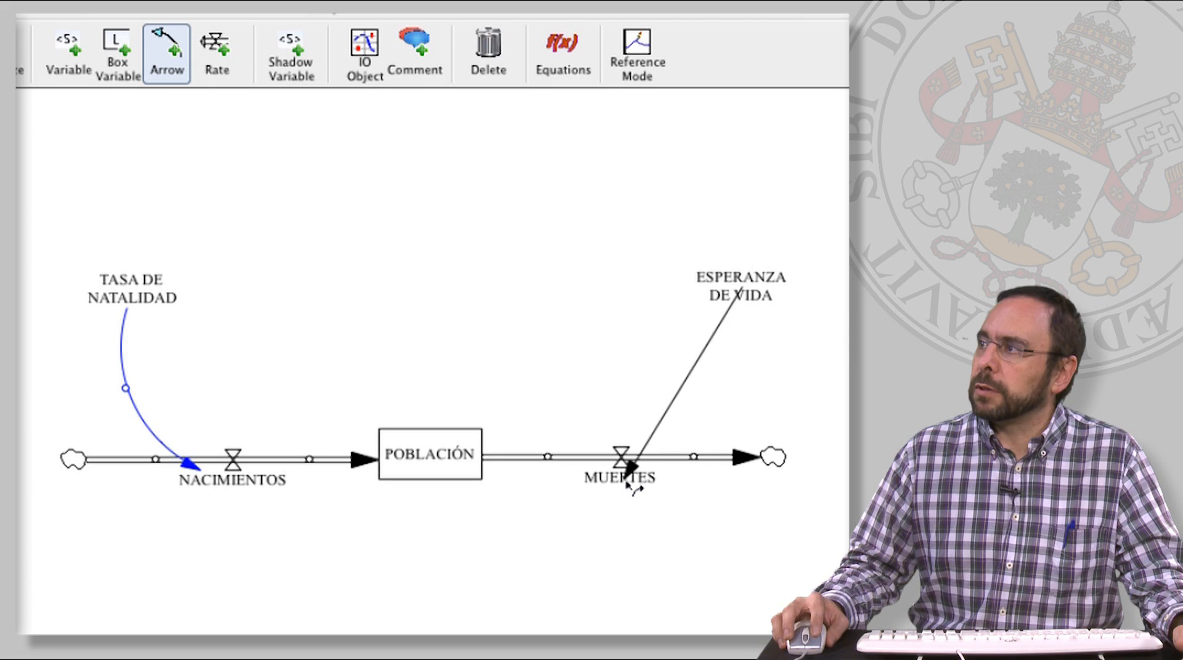
pyautogui.moveTo(687, 388); pyautogui.dragTo(767, 401)
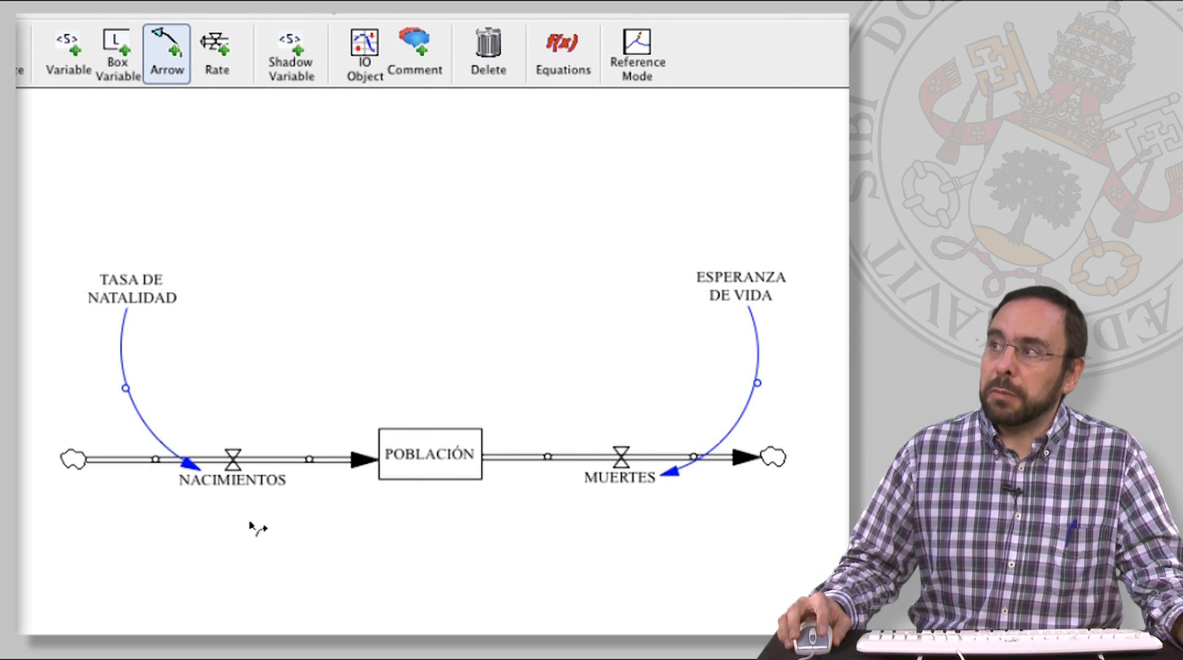
# Step: Connect POBLACIÓN to NACIMIENTOS with an arrow and bend it into a curve passing below the inflow
pyautogui.click(432, 463)
pyautogui.click(229, 488)
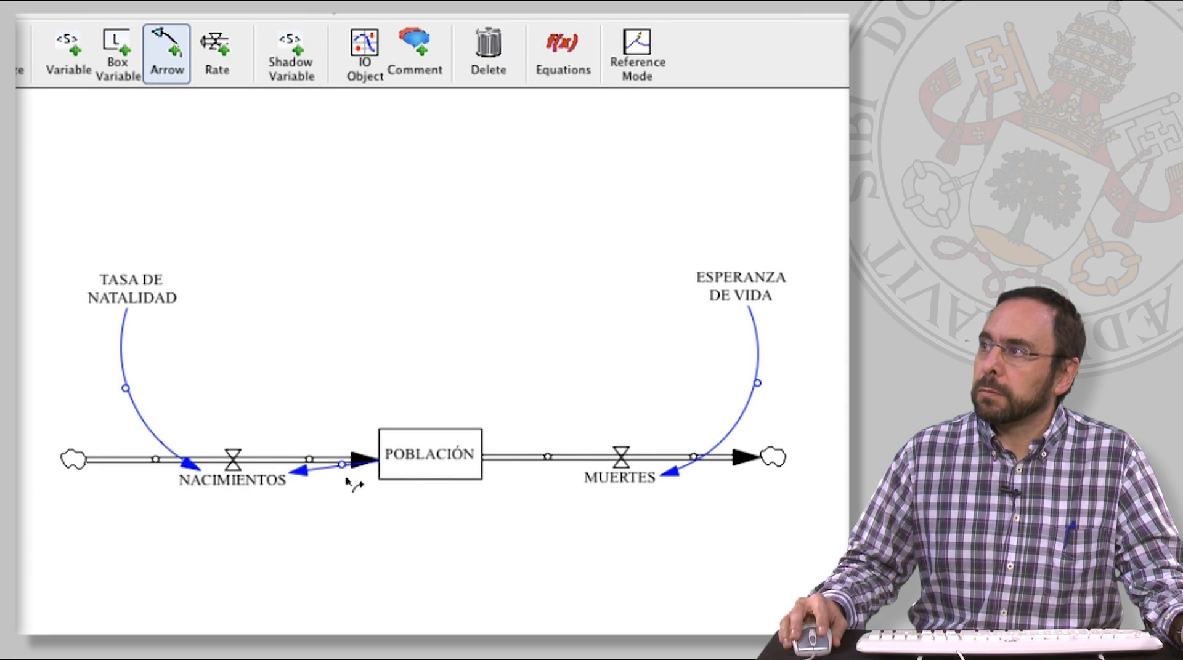
pyautogui.moveTo(343, 466); pyautogui.dragTo(369, 547)
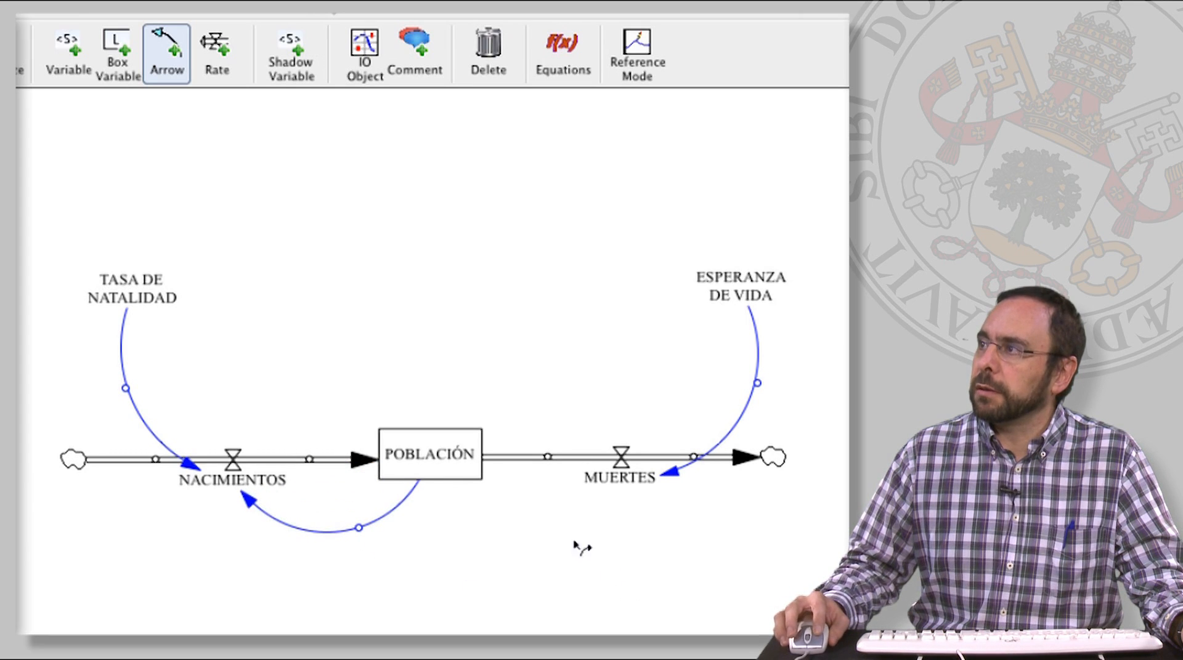
# Step: Connect POBLACIÓN to MUERTES with an arrow and bend it into a curve passing below the outflow
pyautogui.click(623, 491)
pyautogui.click(525, 470)
pyautogui.moveTo(527, 475); pyautogui.dragTo(541, 558)
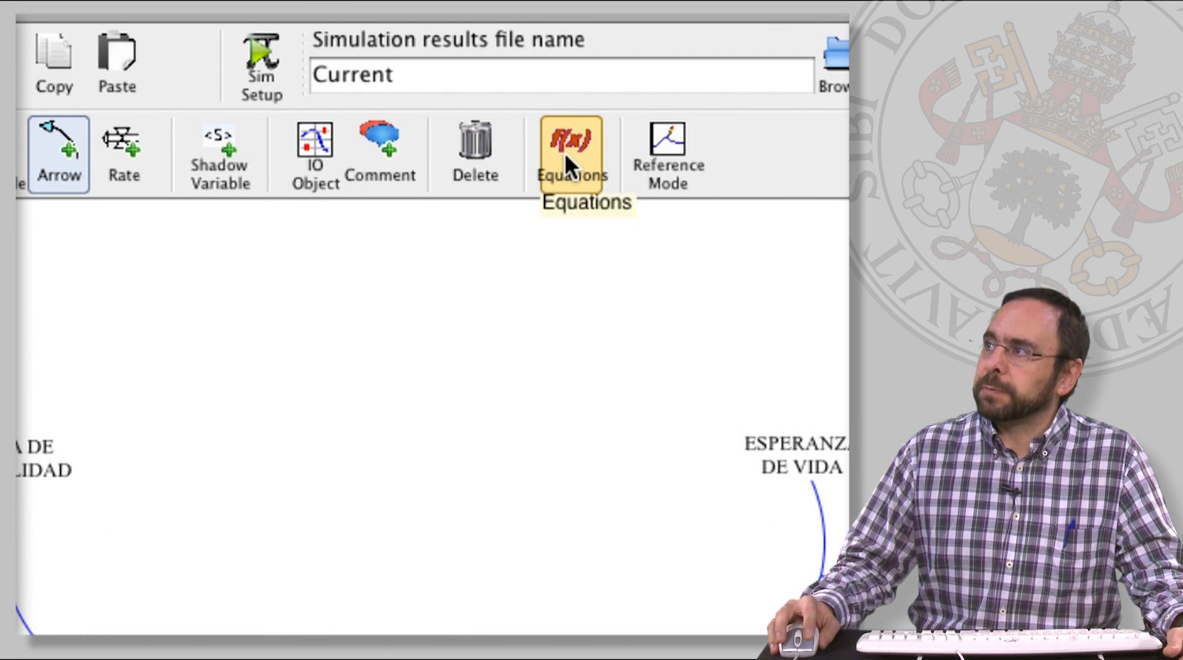
# Step: Set the initial value of the POBLACIÓN level to 30000000, check the equation's syntax and accept it
pyautogui.click(564, 157)
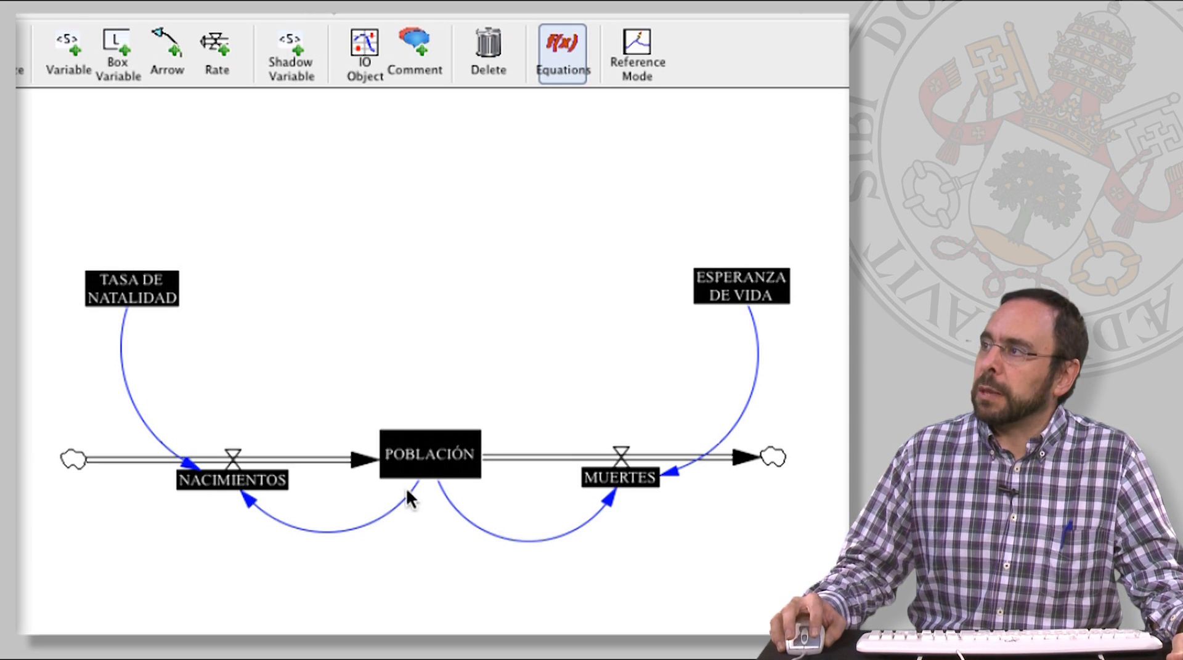
pyautogui.click(422, 463)
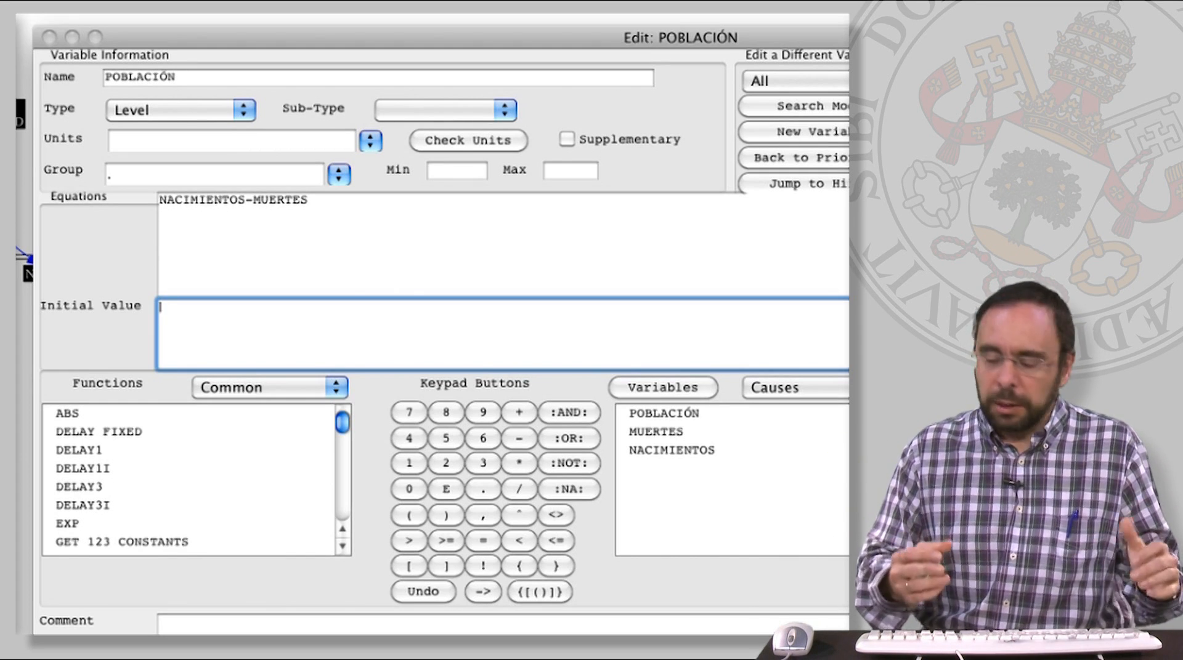
pyautogui.write('300000')
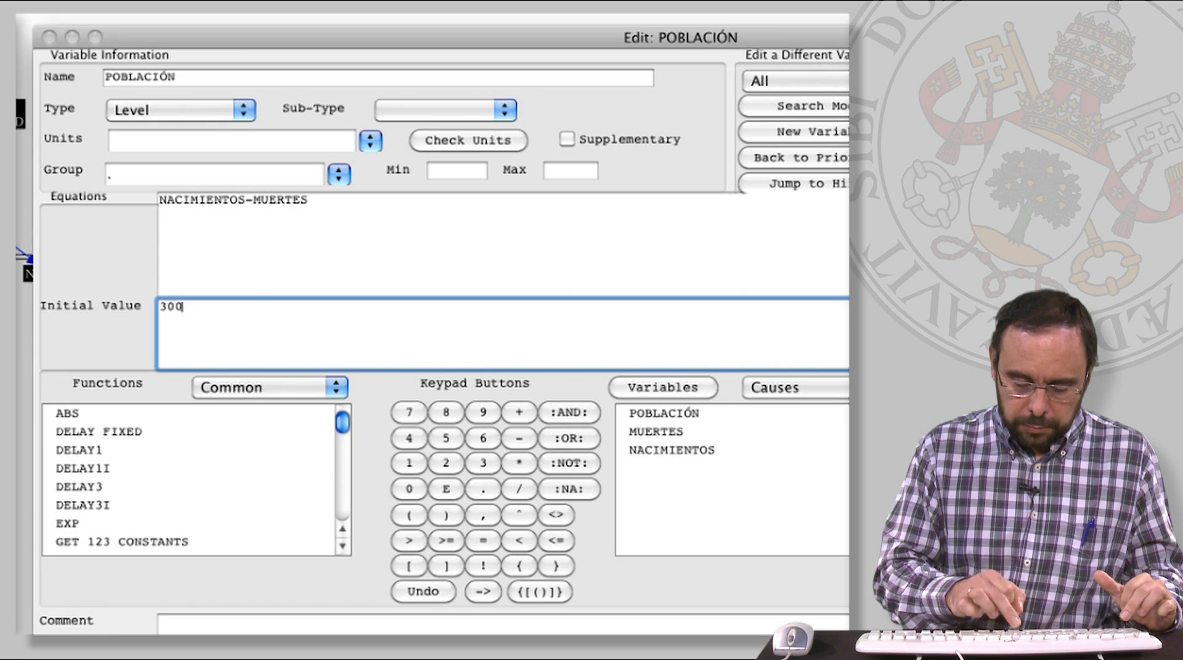
pyautogui.write('0')
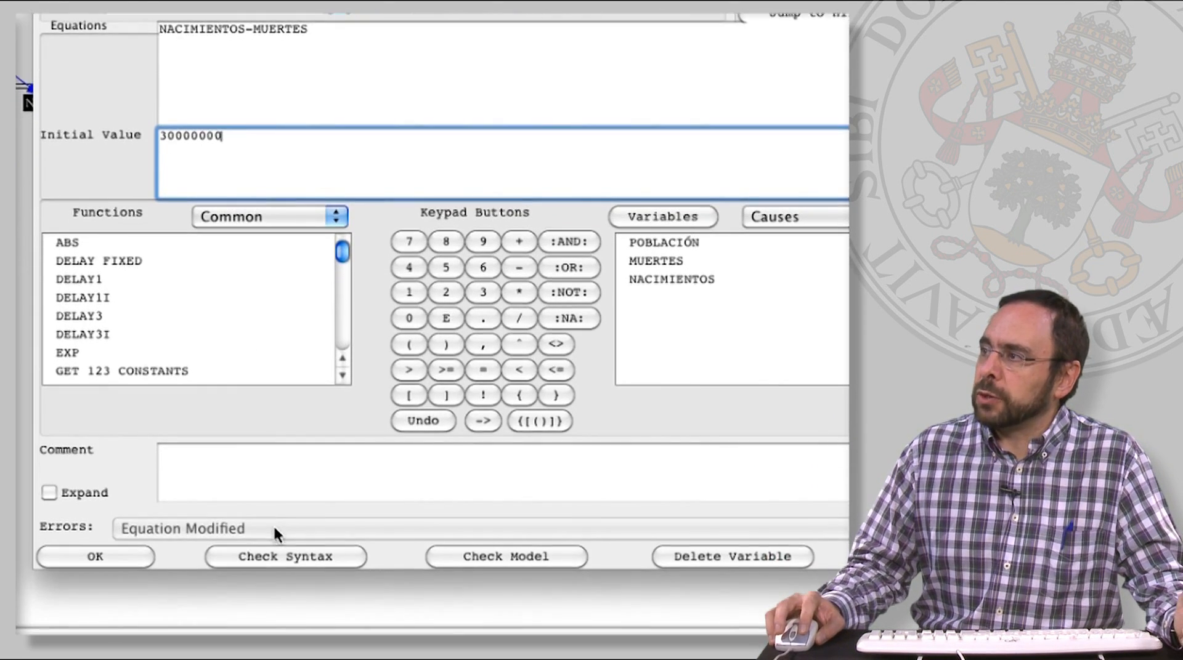
pyautogui.click(277, 557)
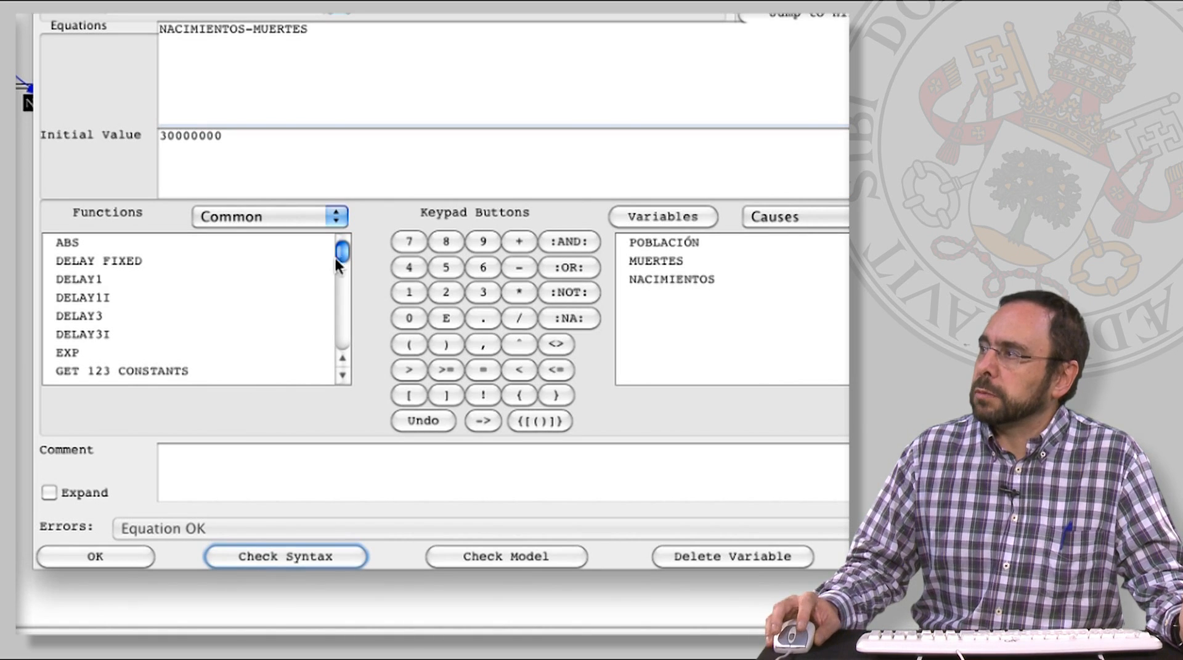
pyautogui.click(95, 557)
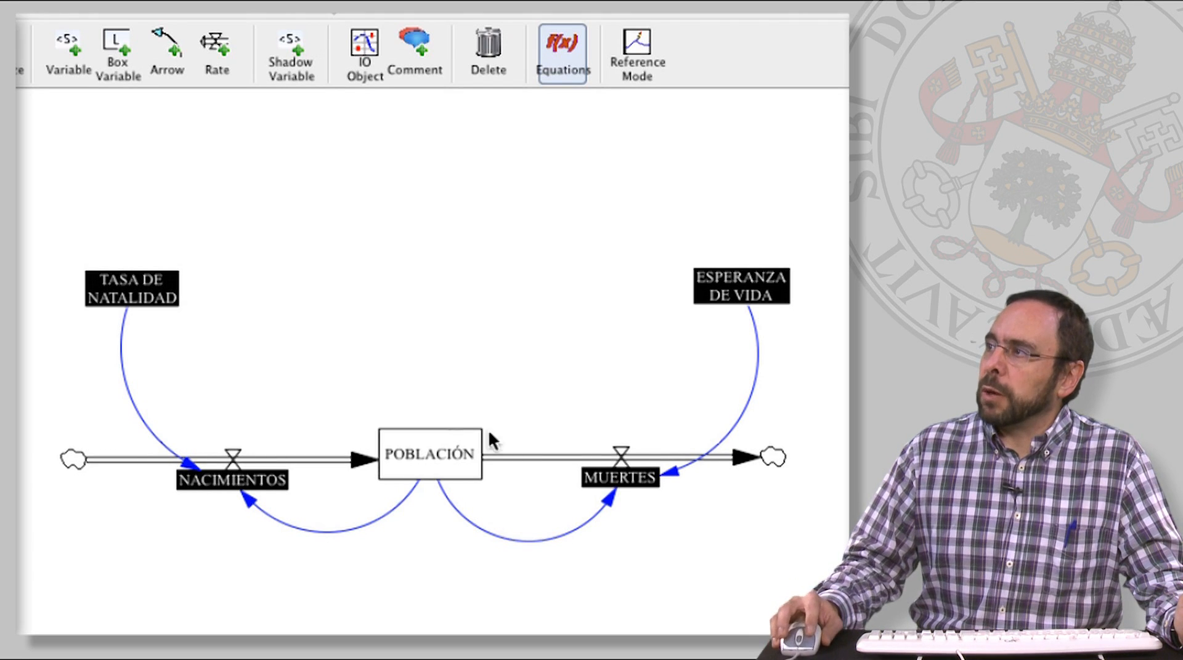
# Step: Define ESPERANZA DE VIDA as the constant 78, check its syntax and accept it
pyautogui.click(749, 279)
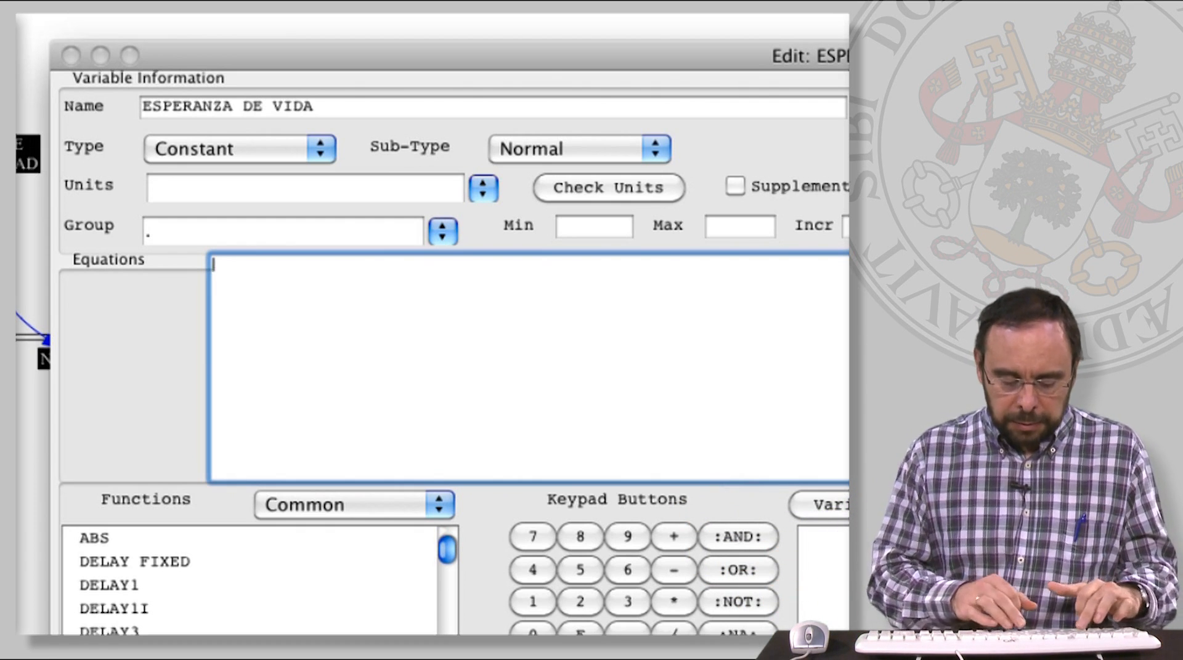
pyautogui.write('78')
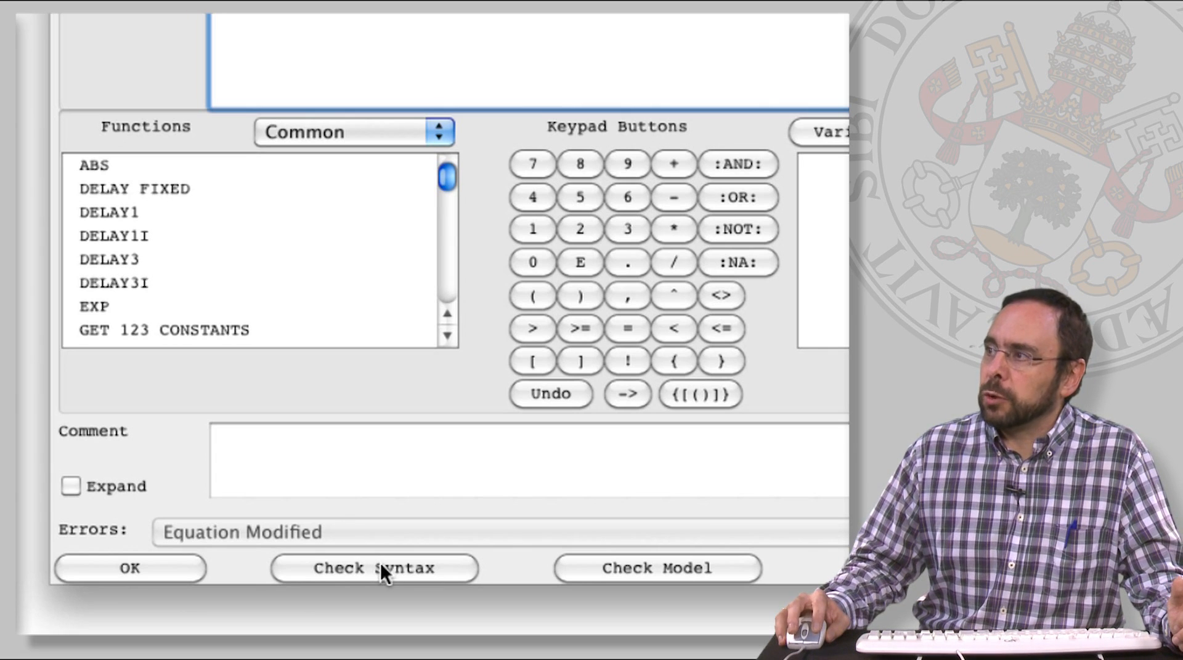
pyautogui.click(380, 564)
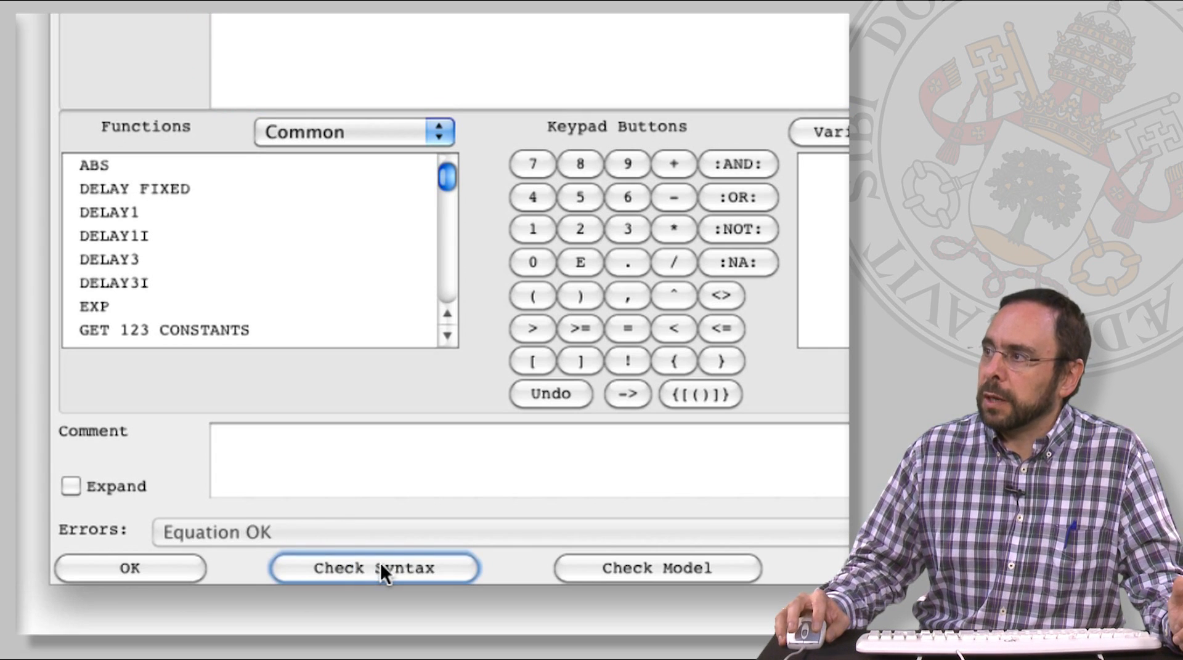
pyautogui.click(139, 566)
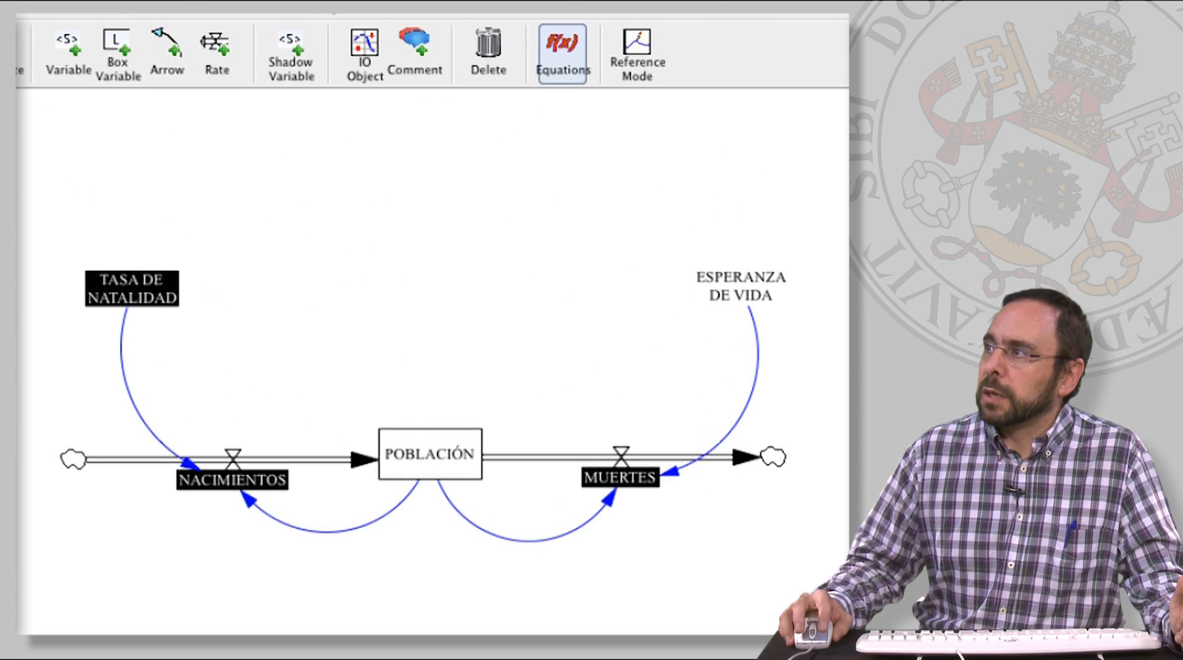
# Step: Define the MUERTES equation as POBLACIÓN/ESPERANZA DE VIDA, check its syntax and accept it
pyautogui.click(619, 479)
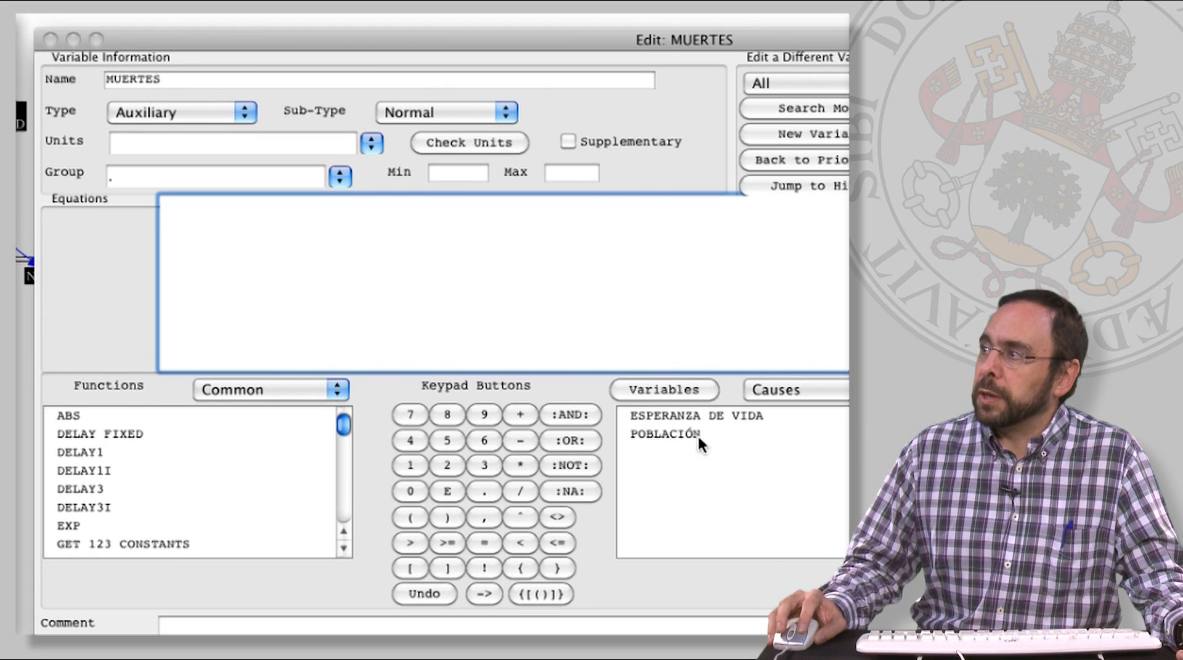
pyautogui.click(669, 436)
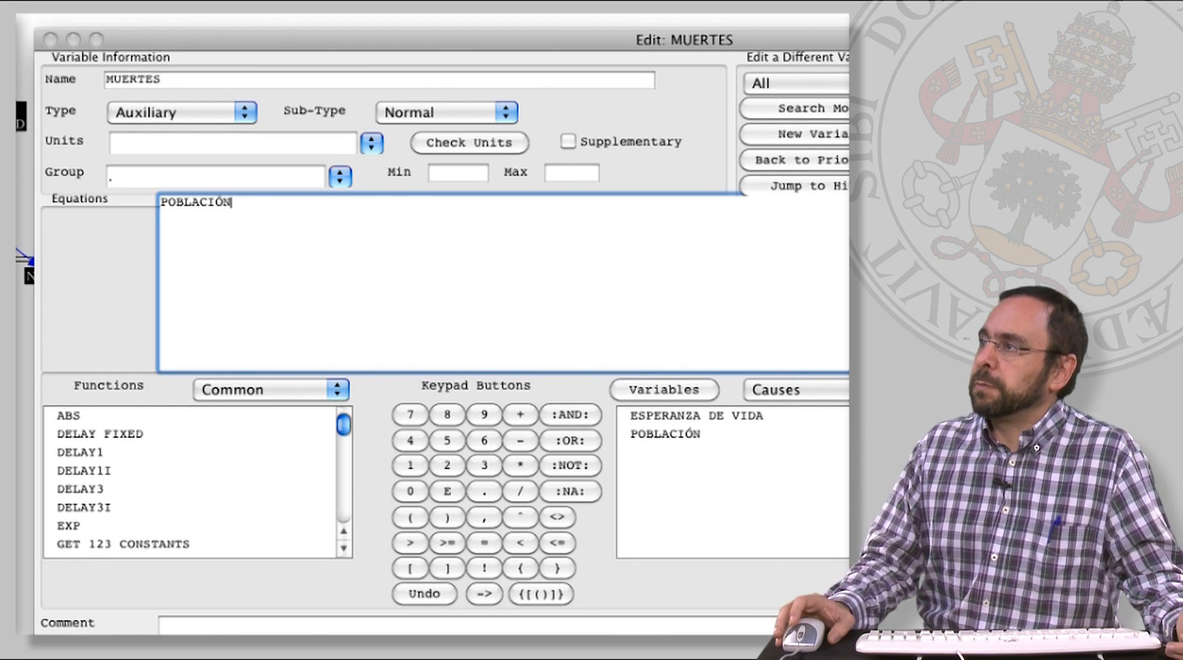
pyautogui.write('/')
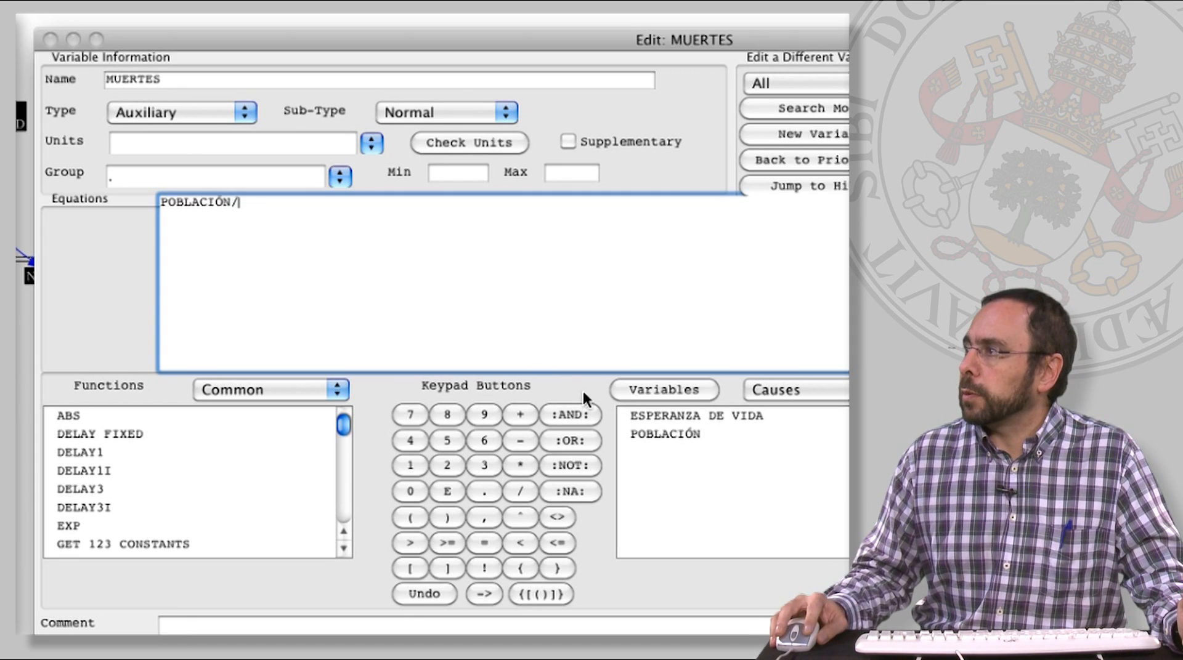
pyautogui.click(639, 411)
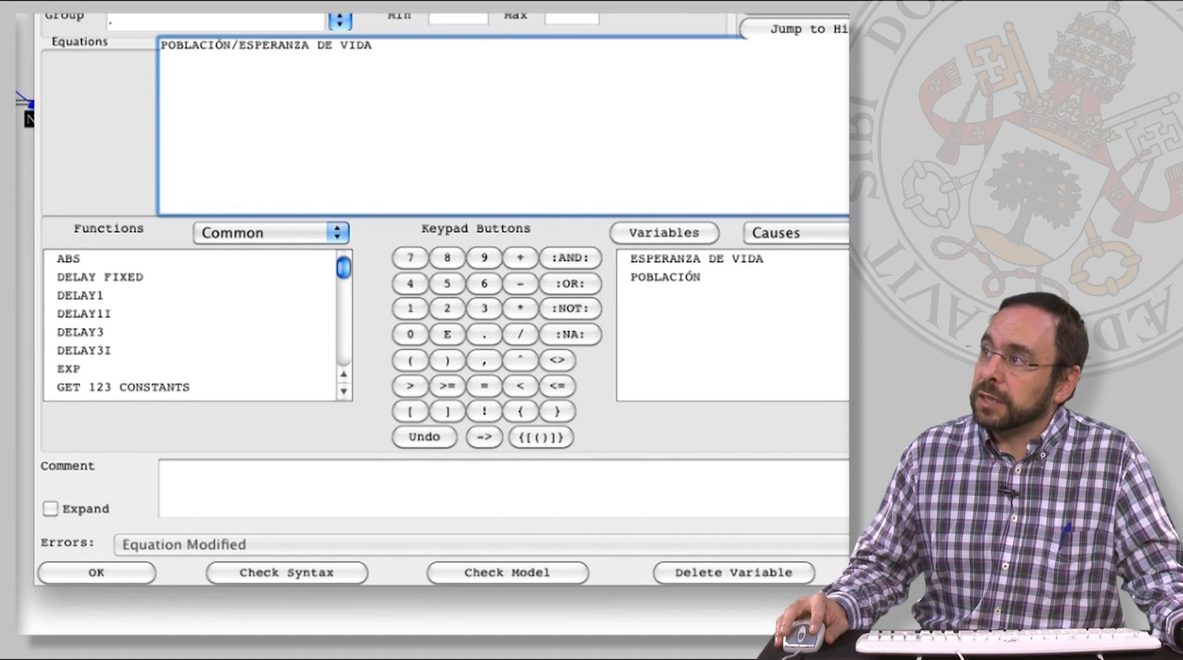
pyautogui.click(303, 572)
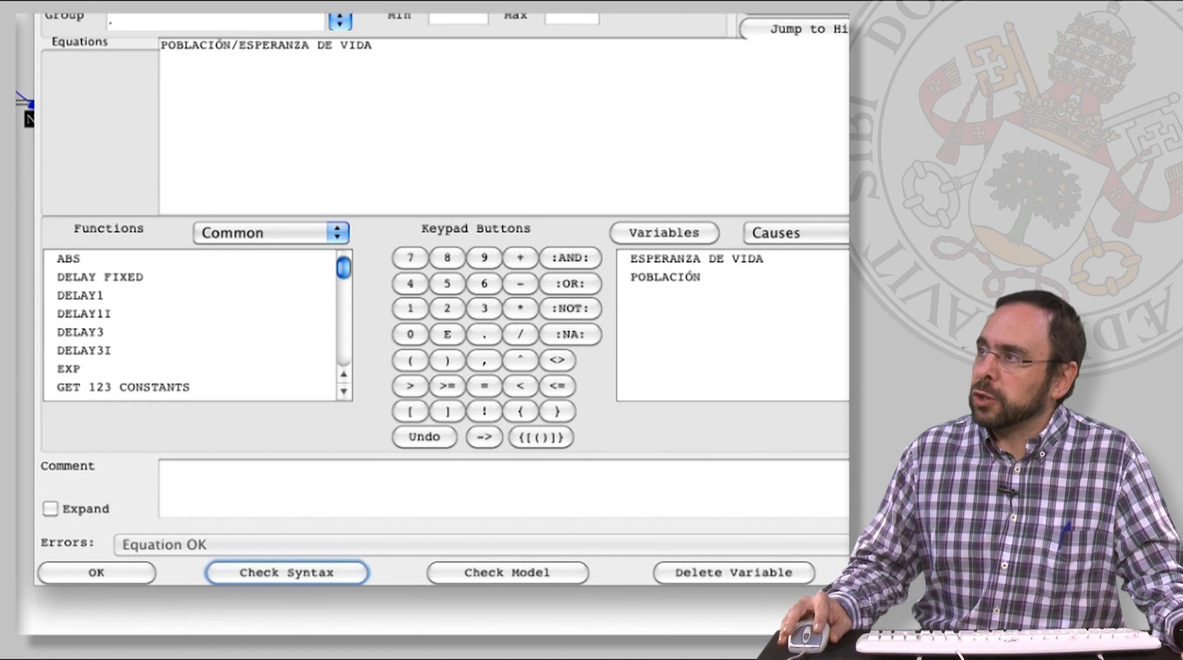
pyautogui.click(97, 573)
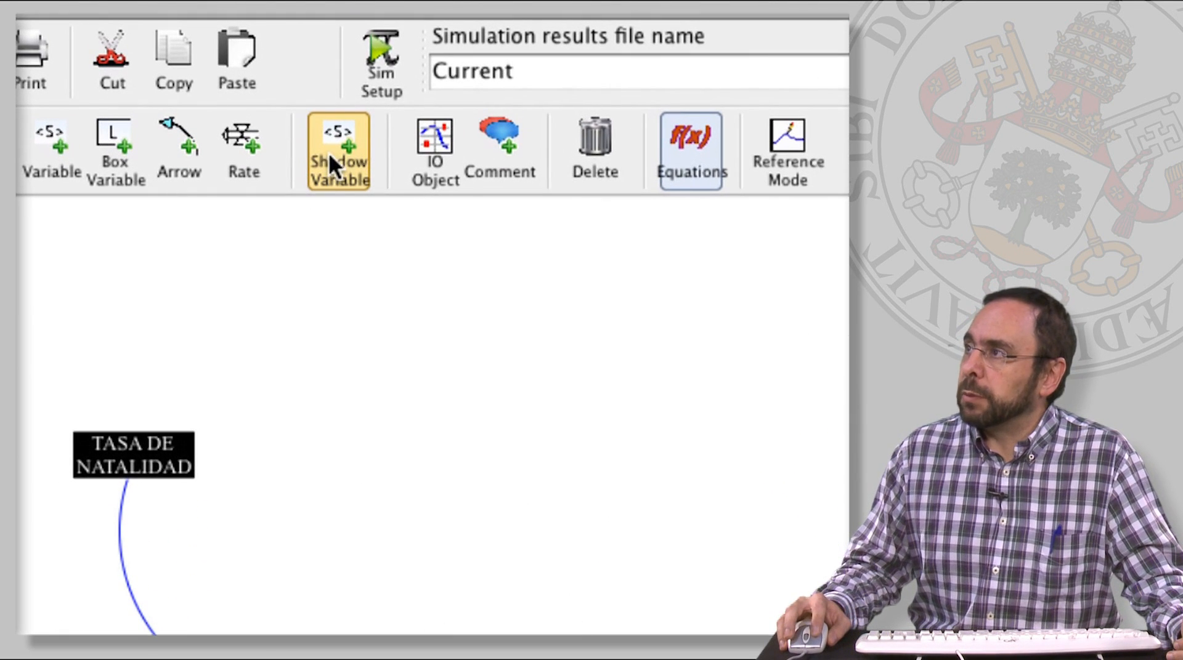
# Step: Add the Time variable to the sketch as a shadow variable above and to the right of TASA DE NATALIDAD
pyautogui.click(331, 150)
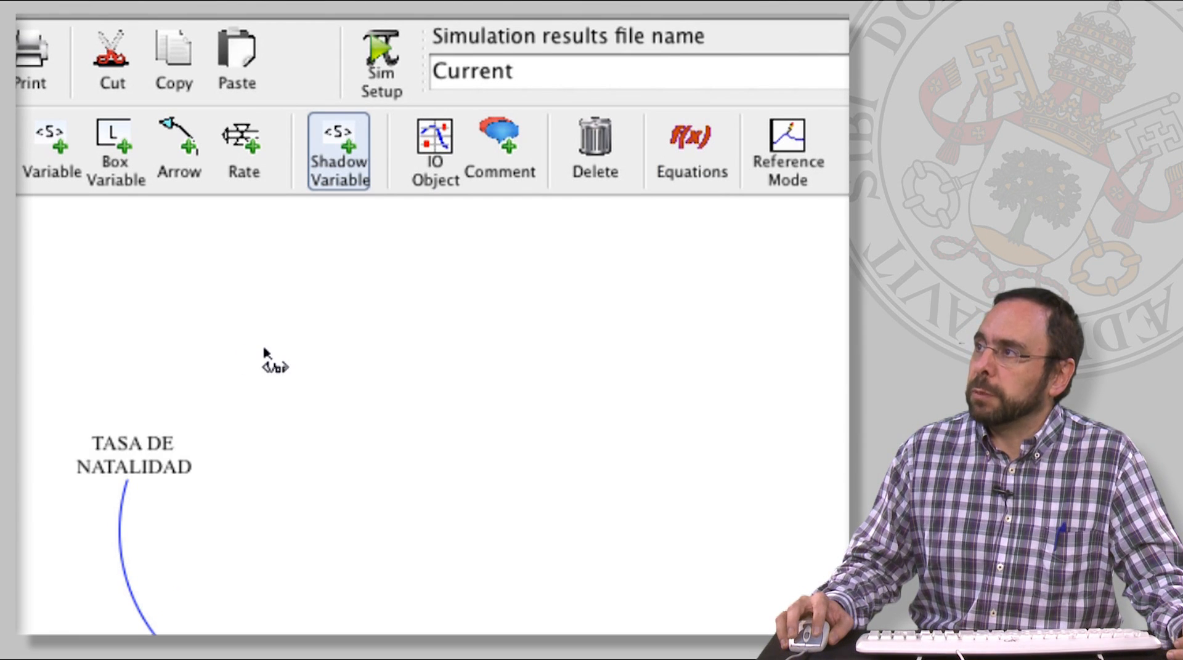
pyautogui.click(264, 352)
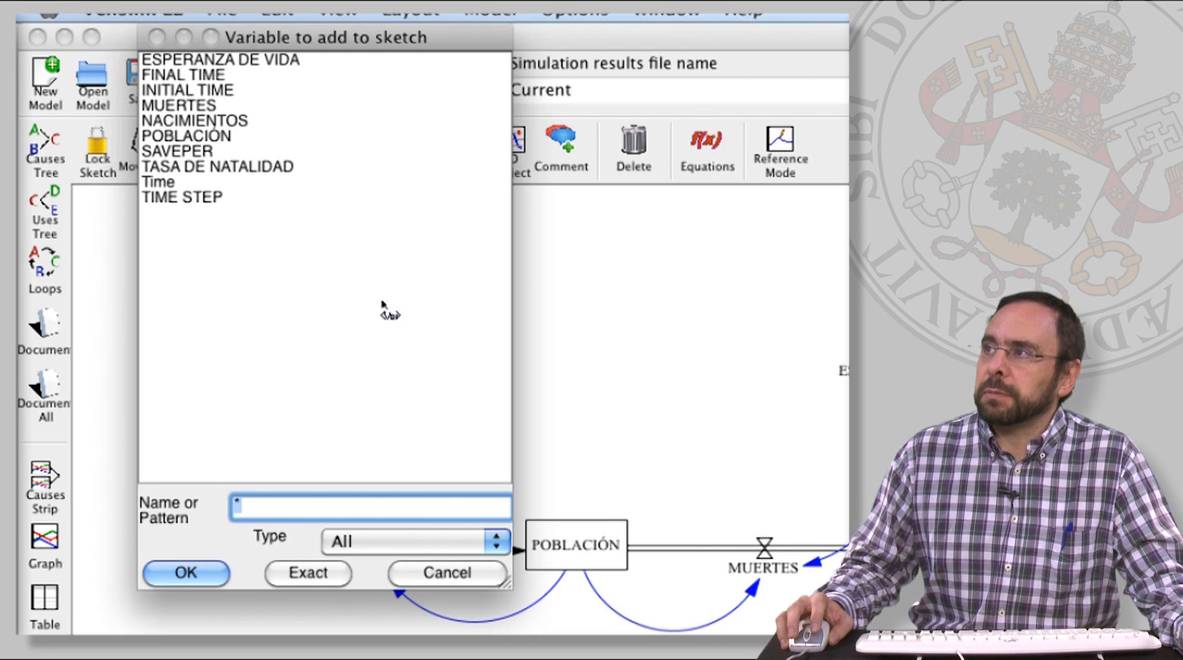
pyautogui.click(165, 183)
pyautogui.click(220, 575)
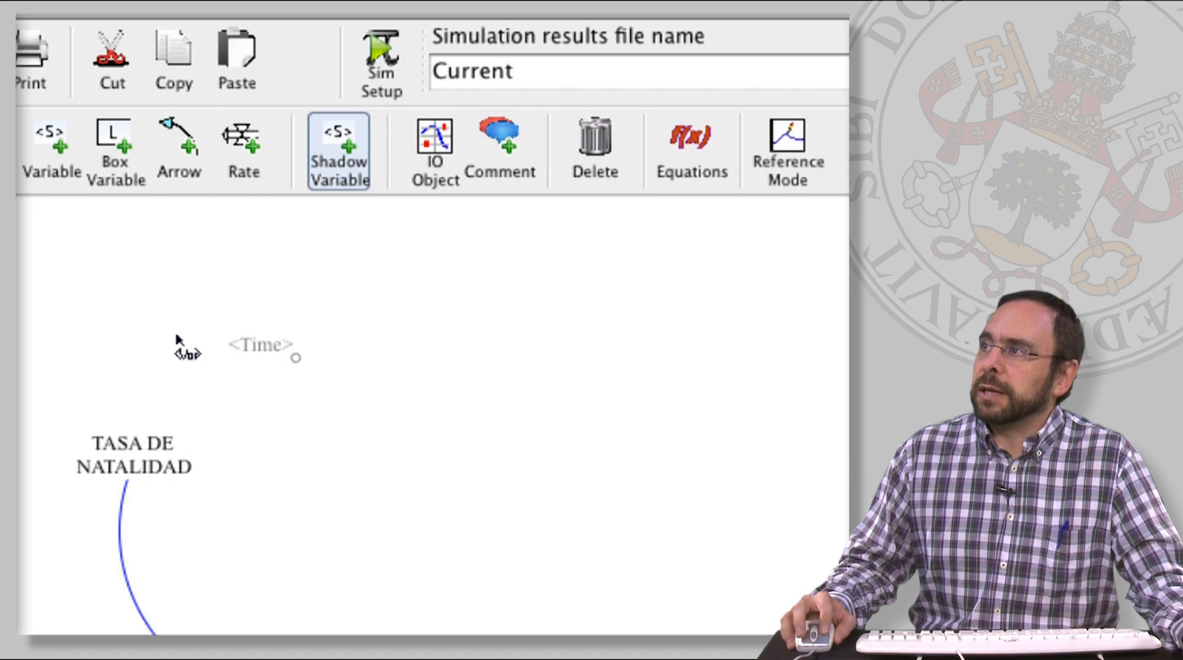
# Step: Connect the Time shadow variable to TASA DE NATALIDAD with an arrow and bend it into a curve bulging to the right
pyautogui.click(182, 152)
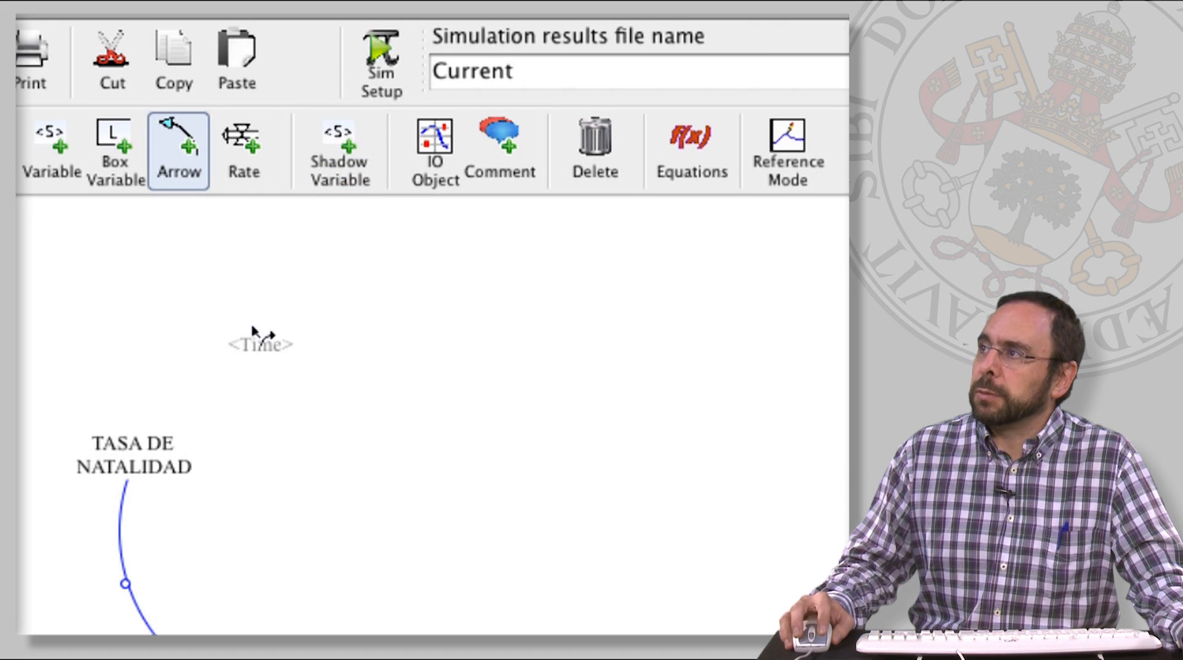
pyautogui.click(262, 360)
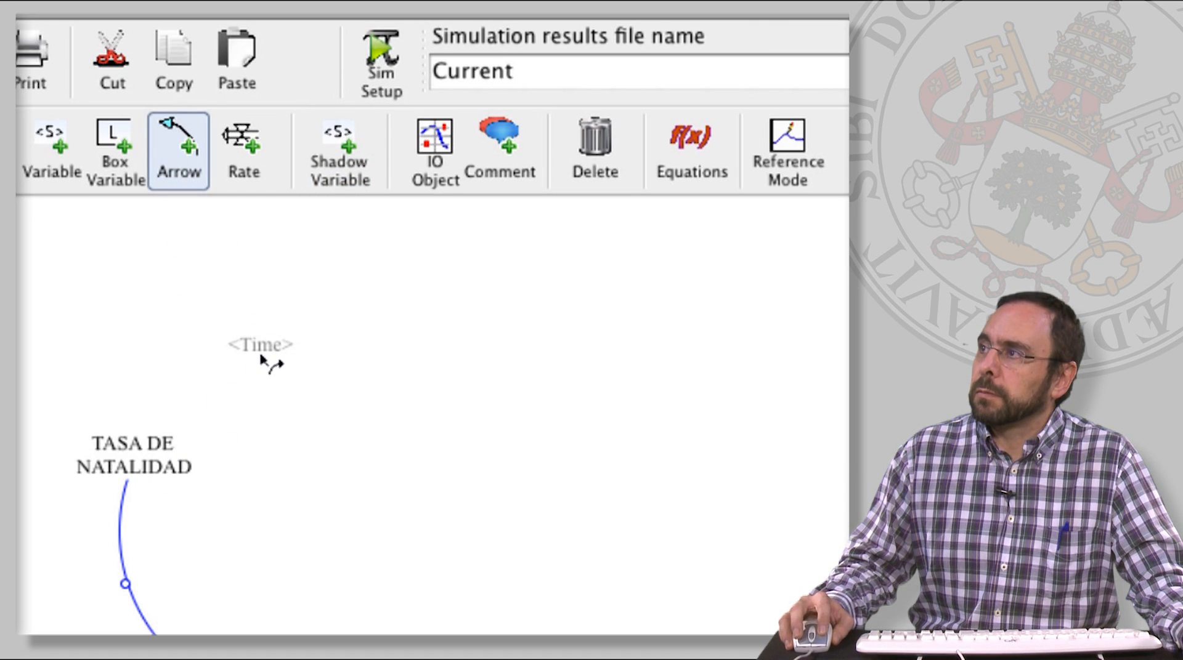
pyautogui.click(175, 451)
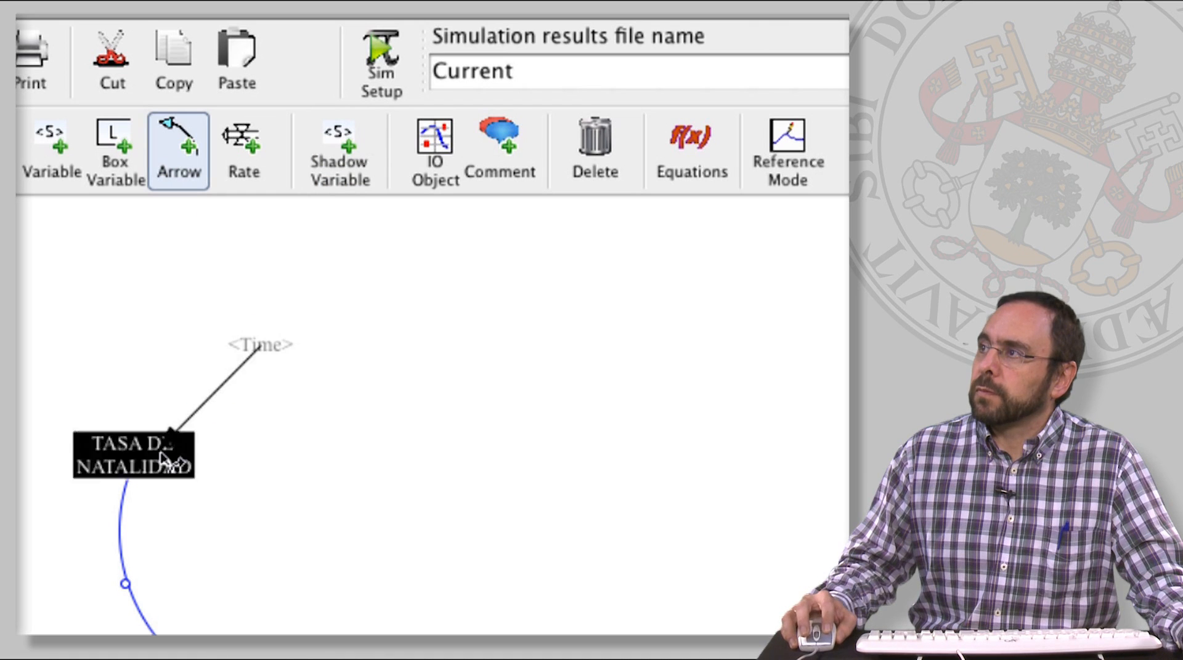
pyautogui.click(164, 456)
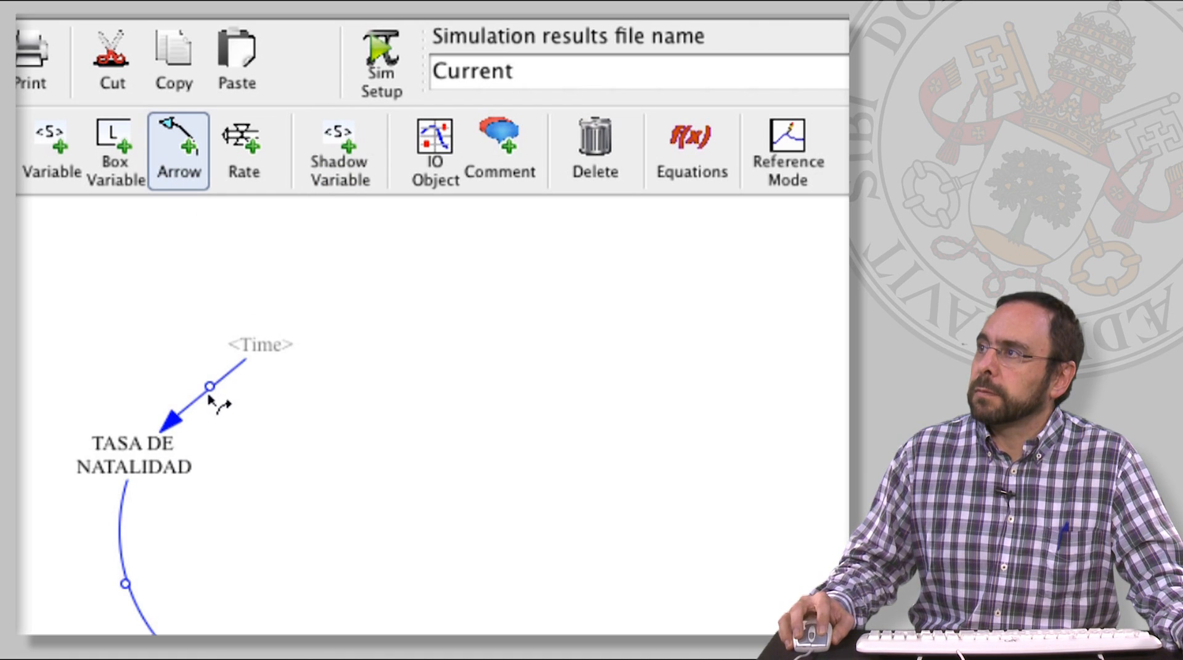
pyautogui.moveTo(217, 390); pyautogui.dragTo(285, 422)
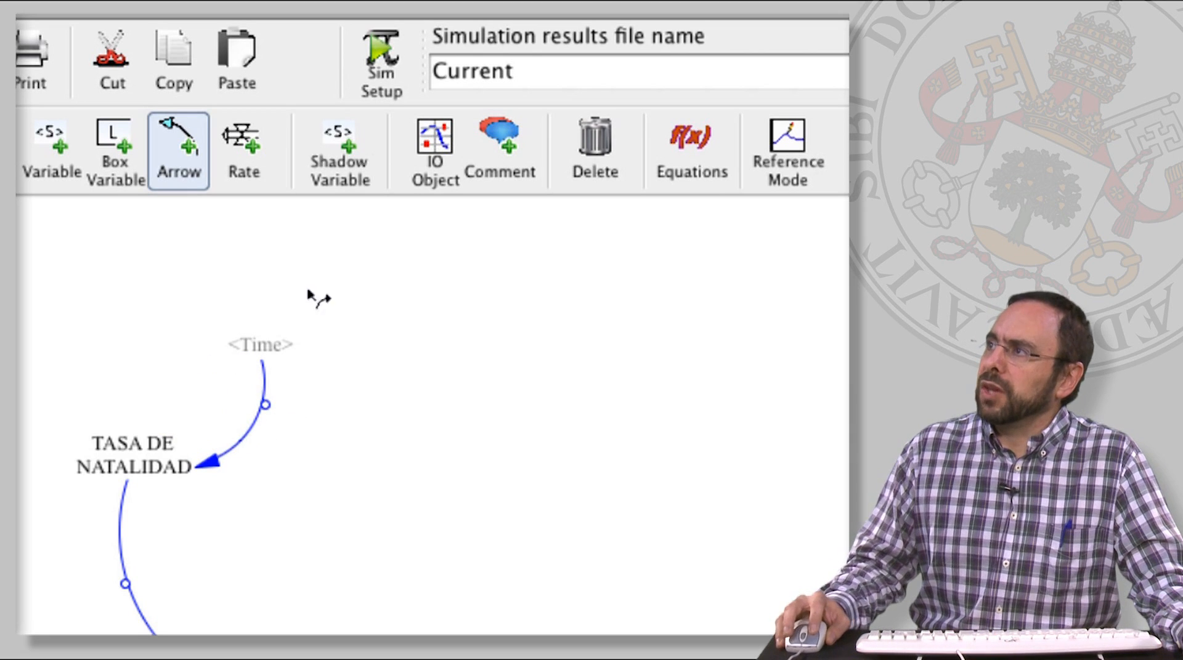
# Step: Define TASA DE NATALIDAD as an auxiliary with Lookup, use Time as its input, and open the lookup's graph editor
pyautogui.click(706, 144)
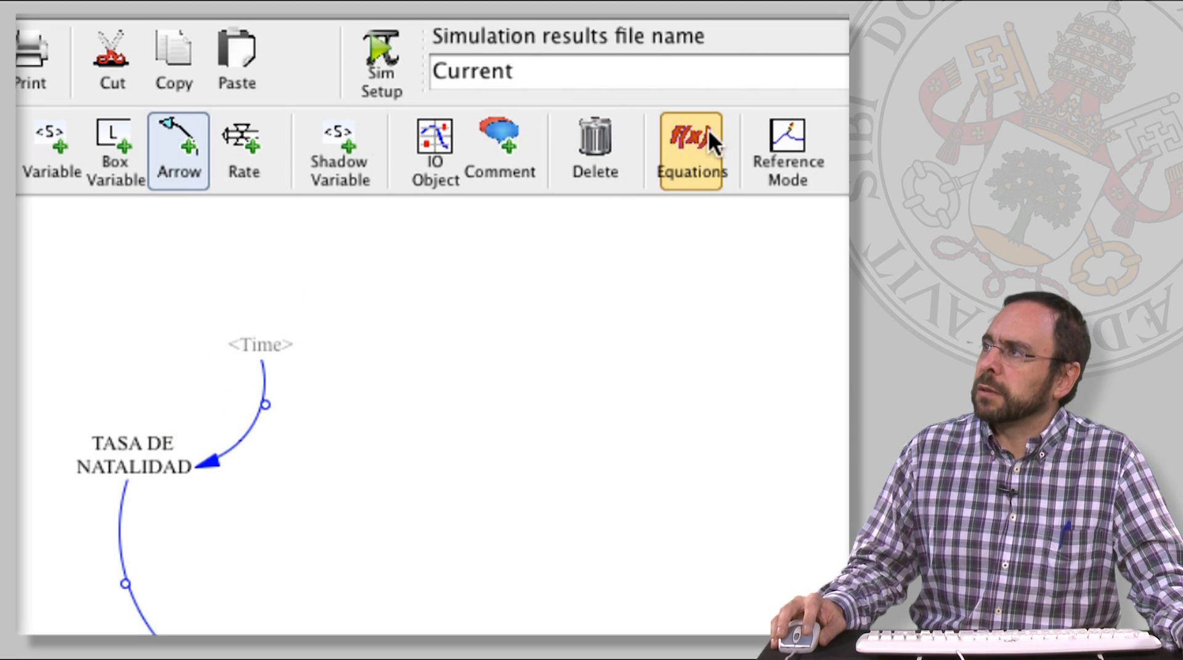
pyautogui.click(146, 461)
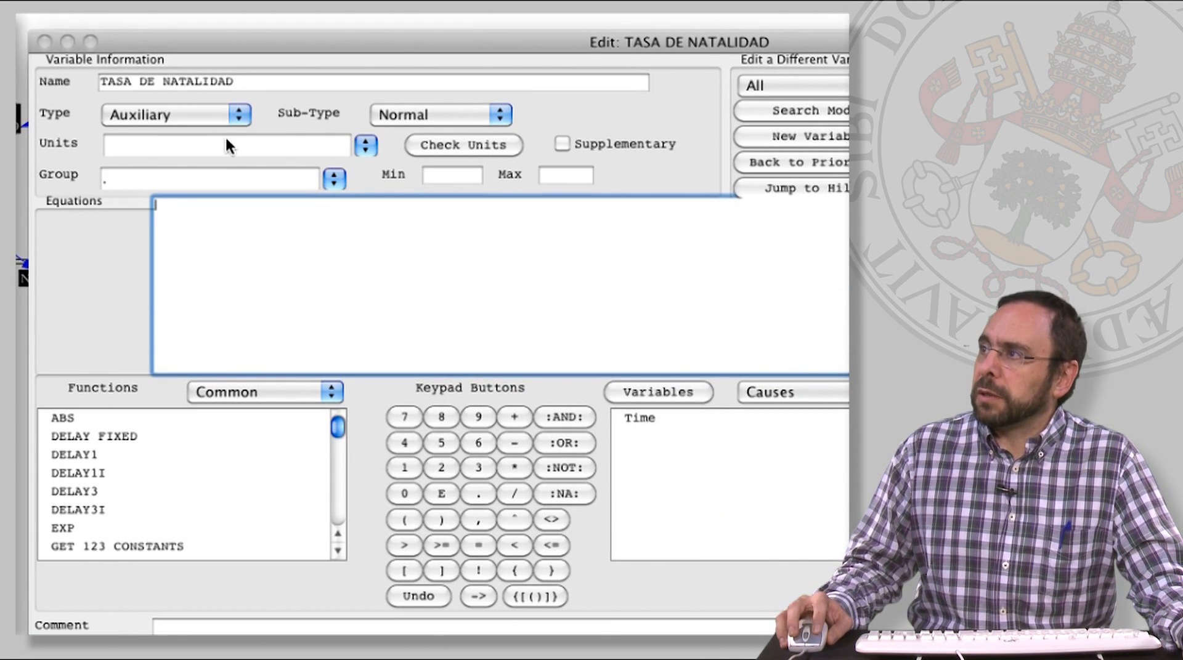
pyautogui.click(497, 117)
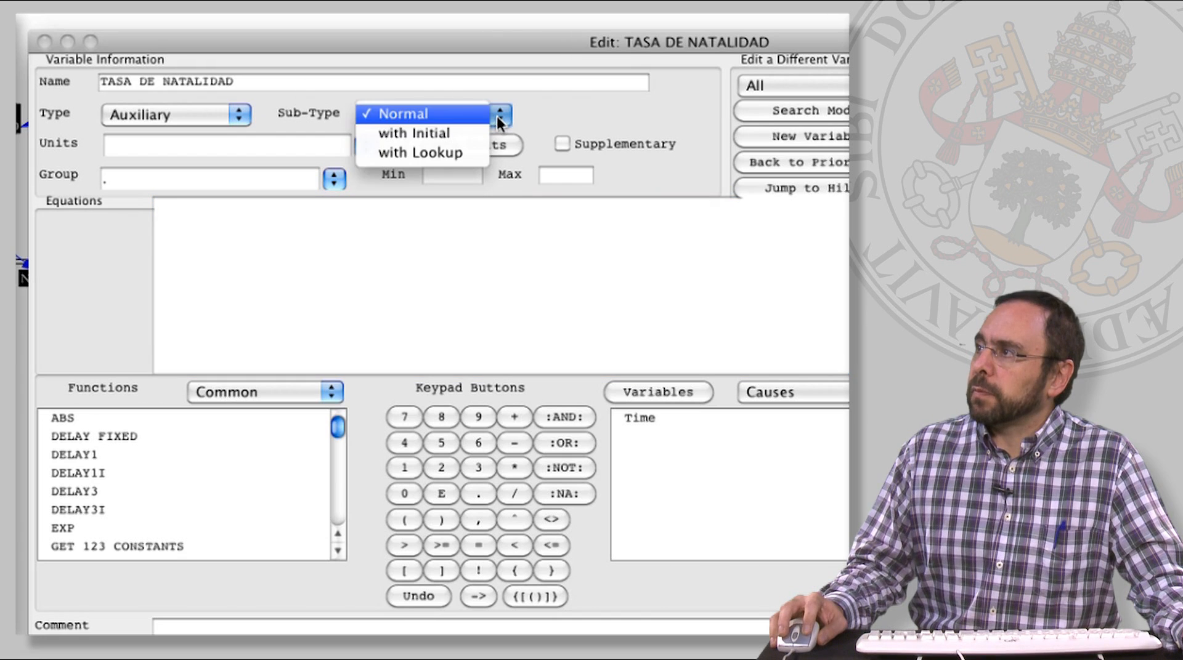
pyautogui.click(465, 151)
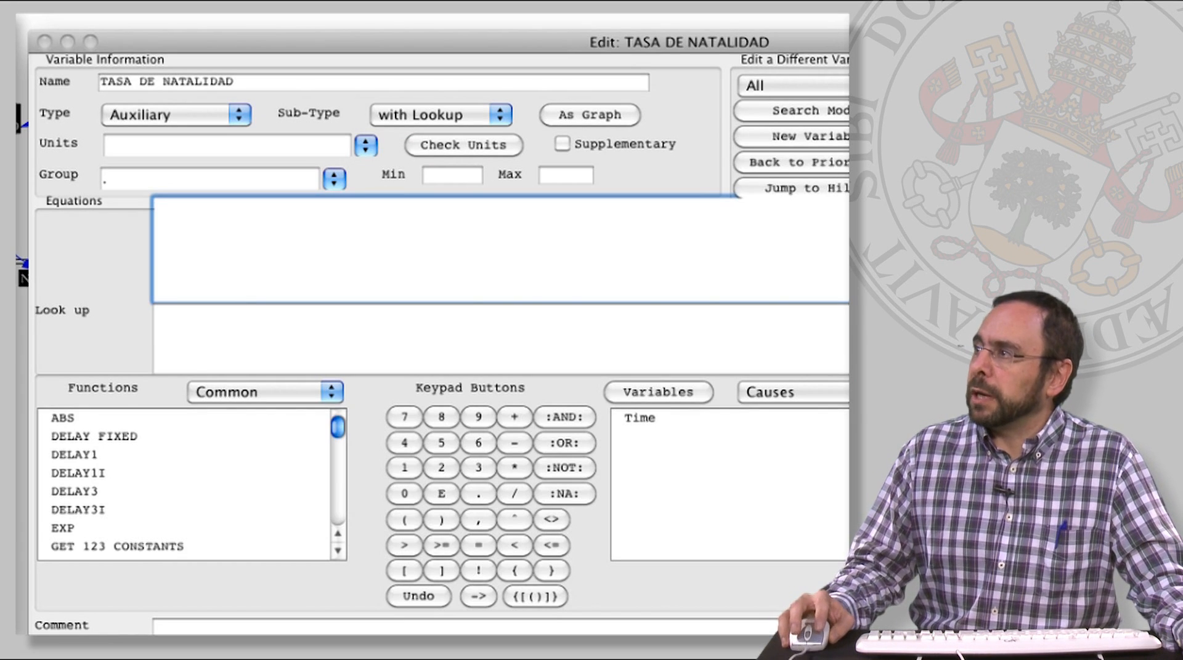
pyautogui.click(638, 420)
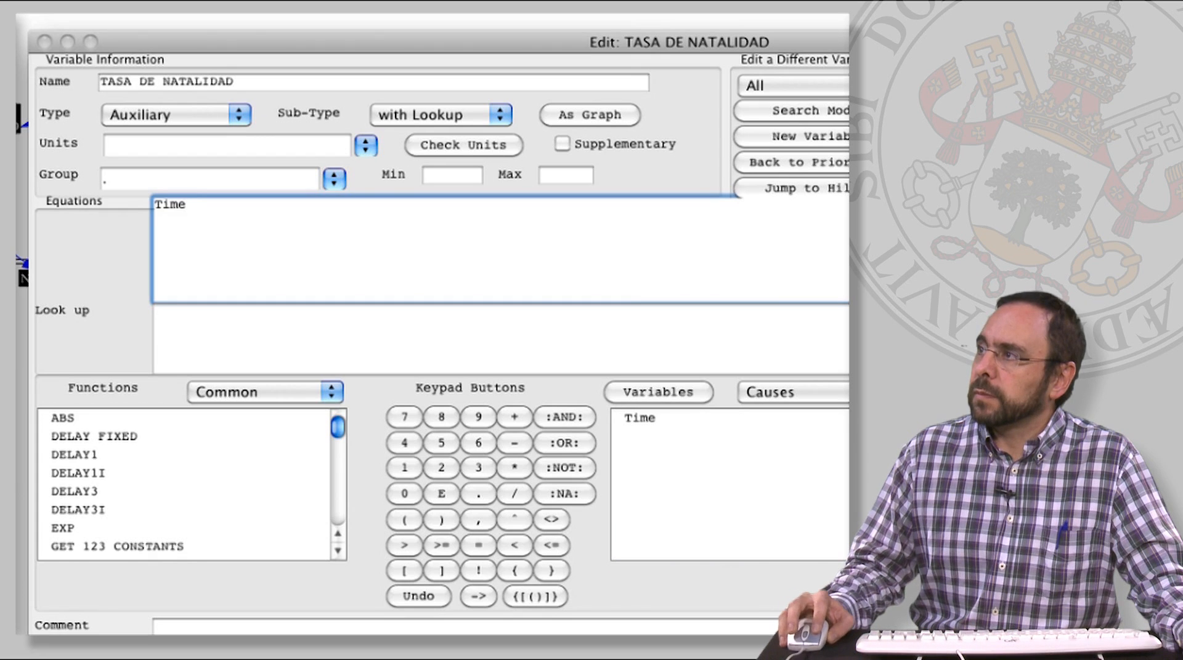
pyautogui.click(568, 116)
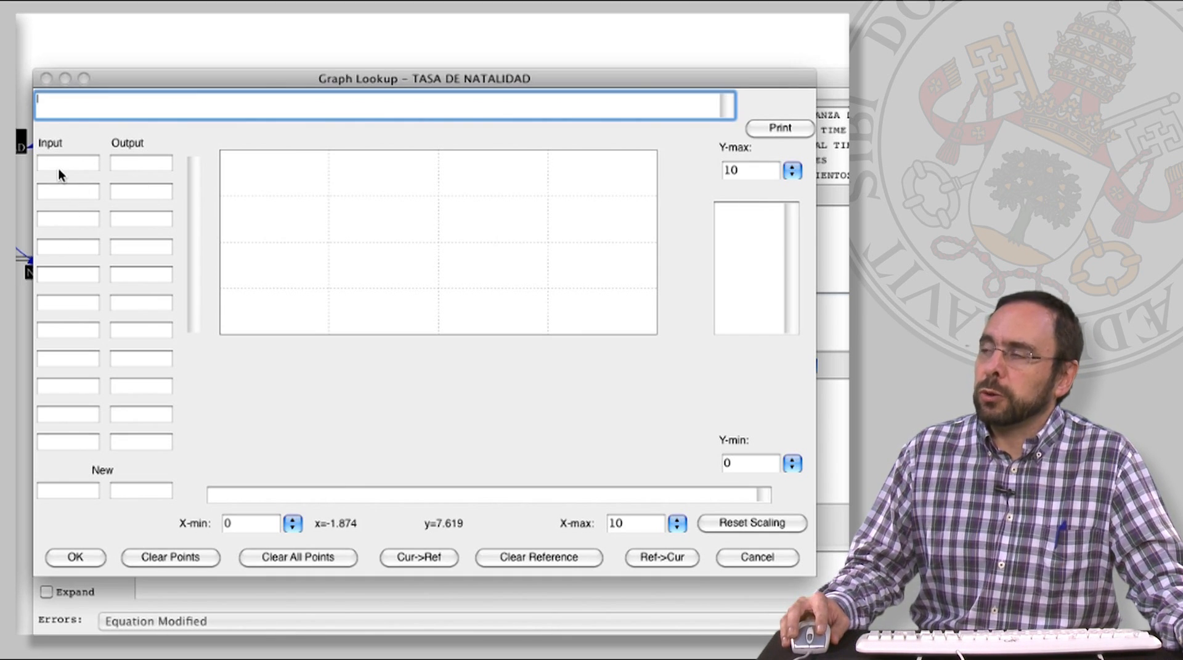
# Step: Set the X minimum of the still empty lookup graph to 1980
pyautogui.click(228, 523)
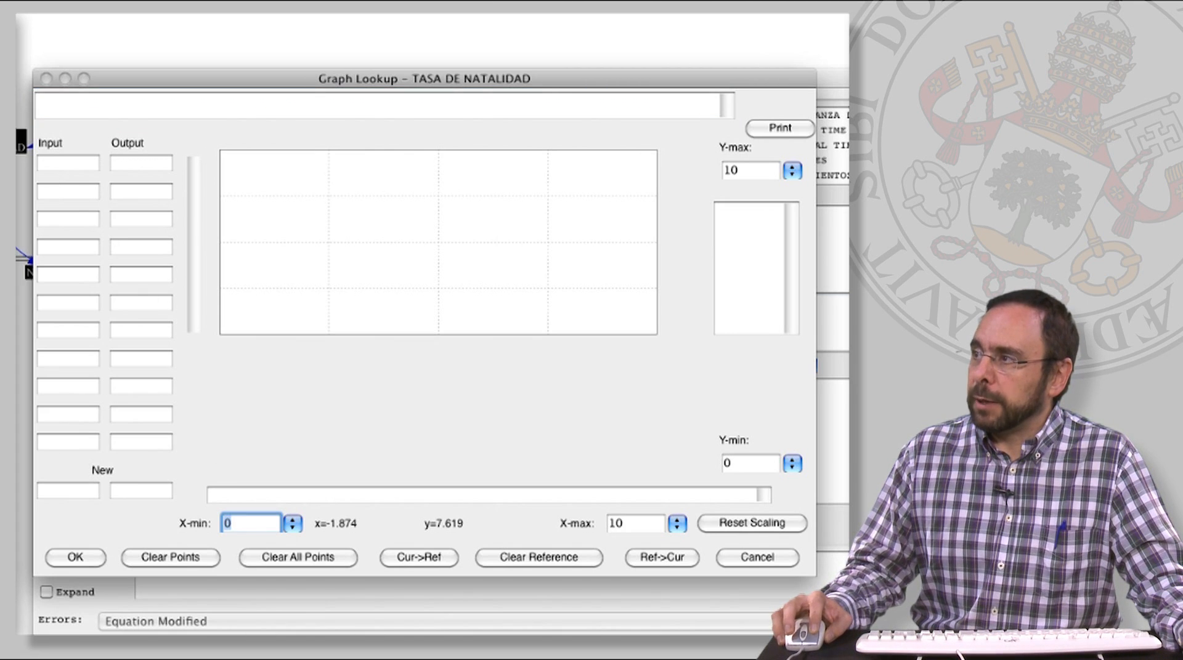
pyautogui.press('BackSpace')
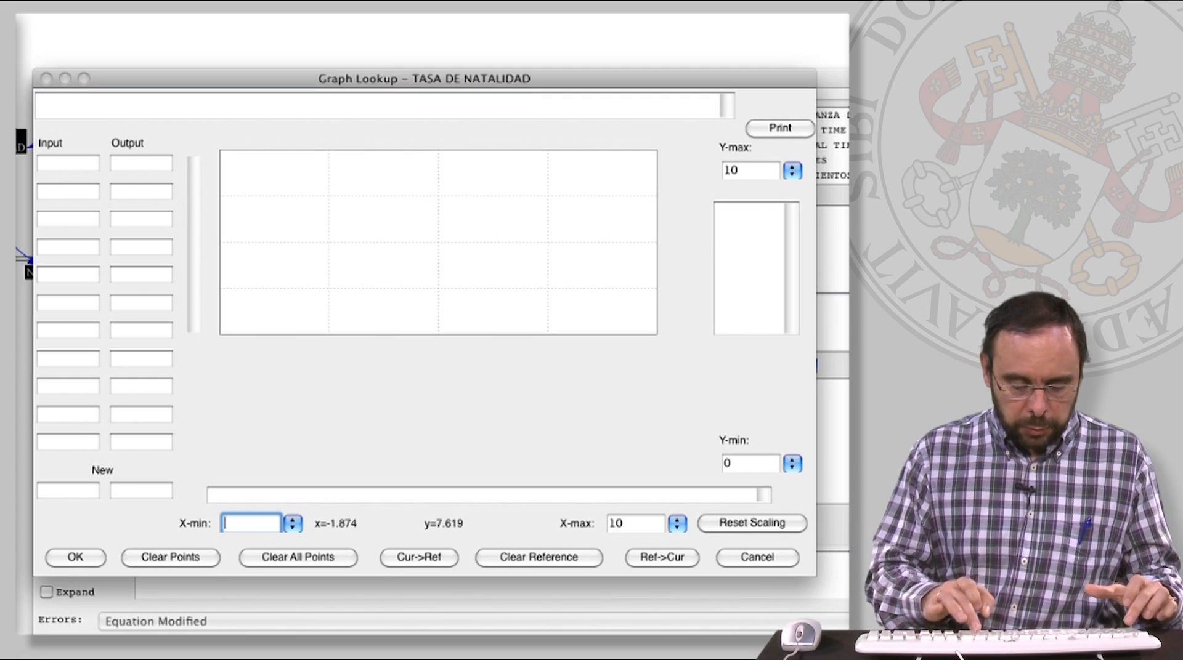
pyautogui.write('1980')
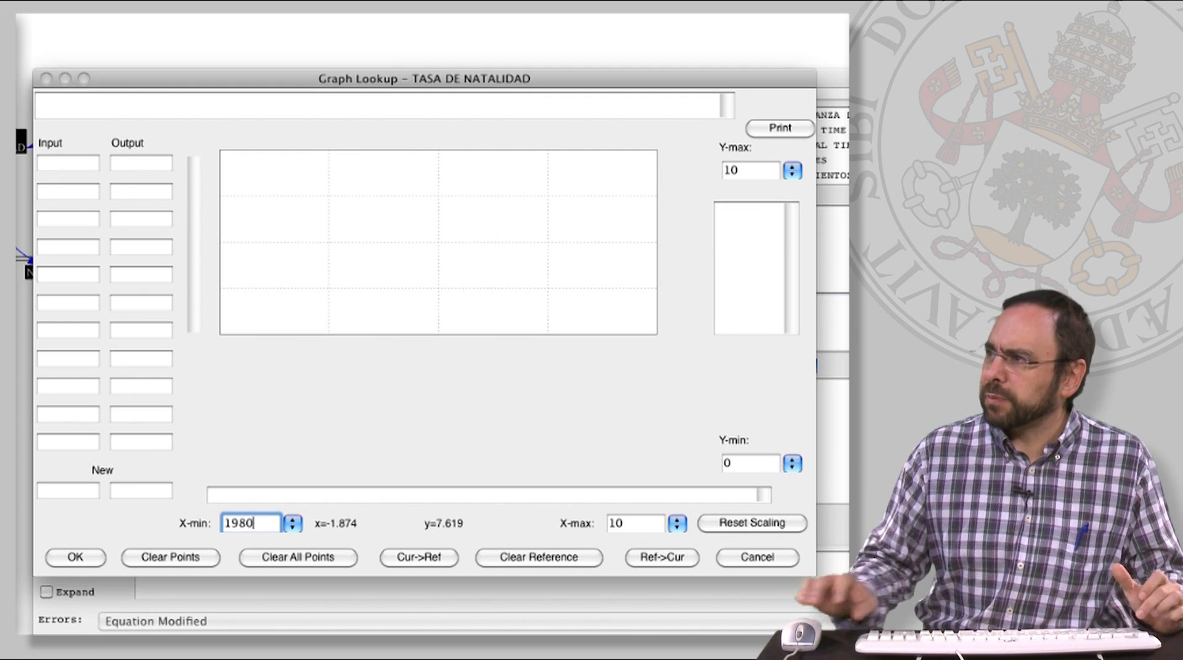
# Step: Enter the first lookup point with input 1980 and output 30
pyautogui.click(47, 164)
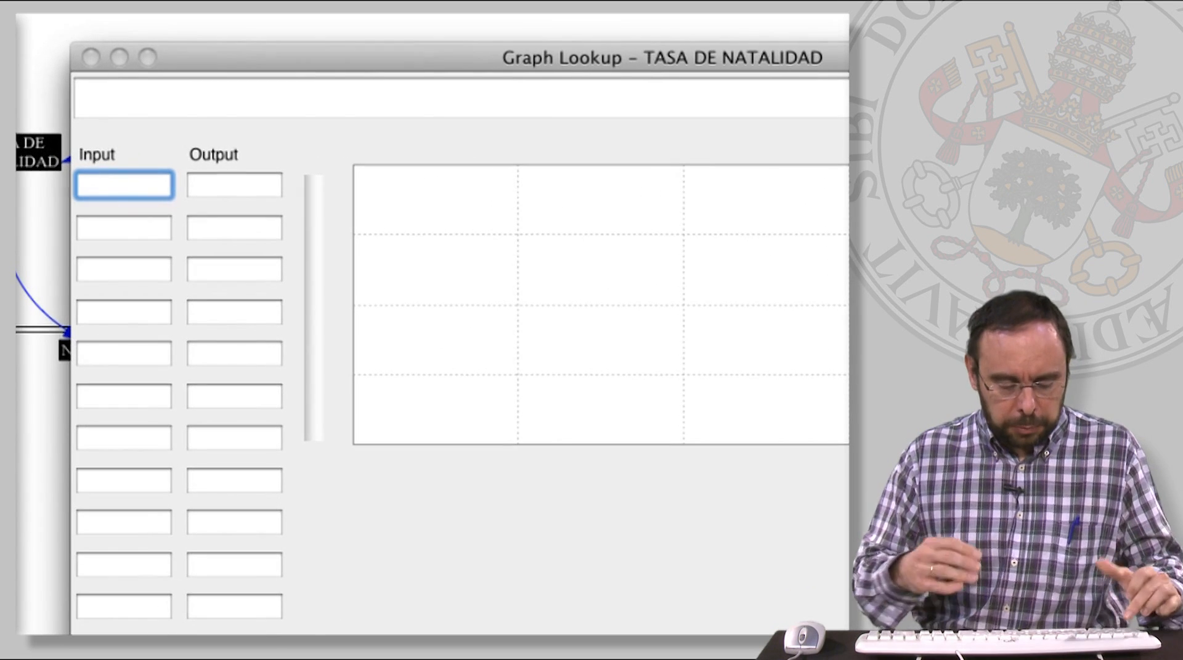
pyautogui.write('1980')
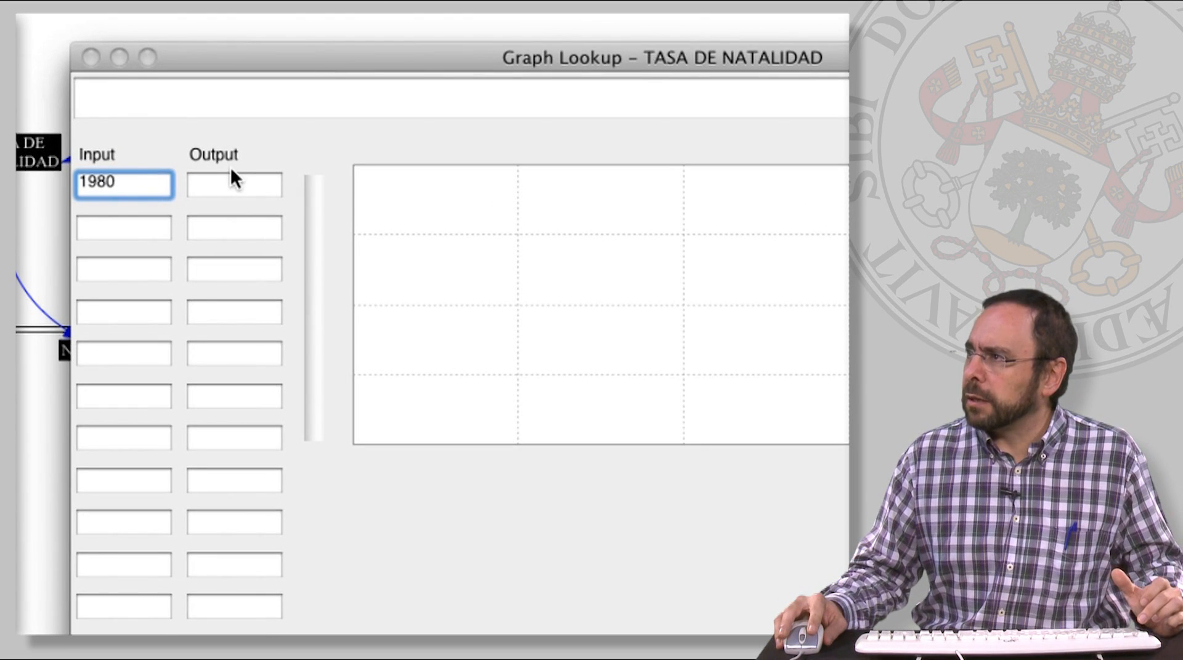
pyautogui.click(233, 186)
pyautogui.write('0')
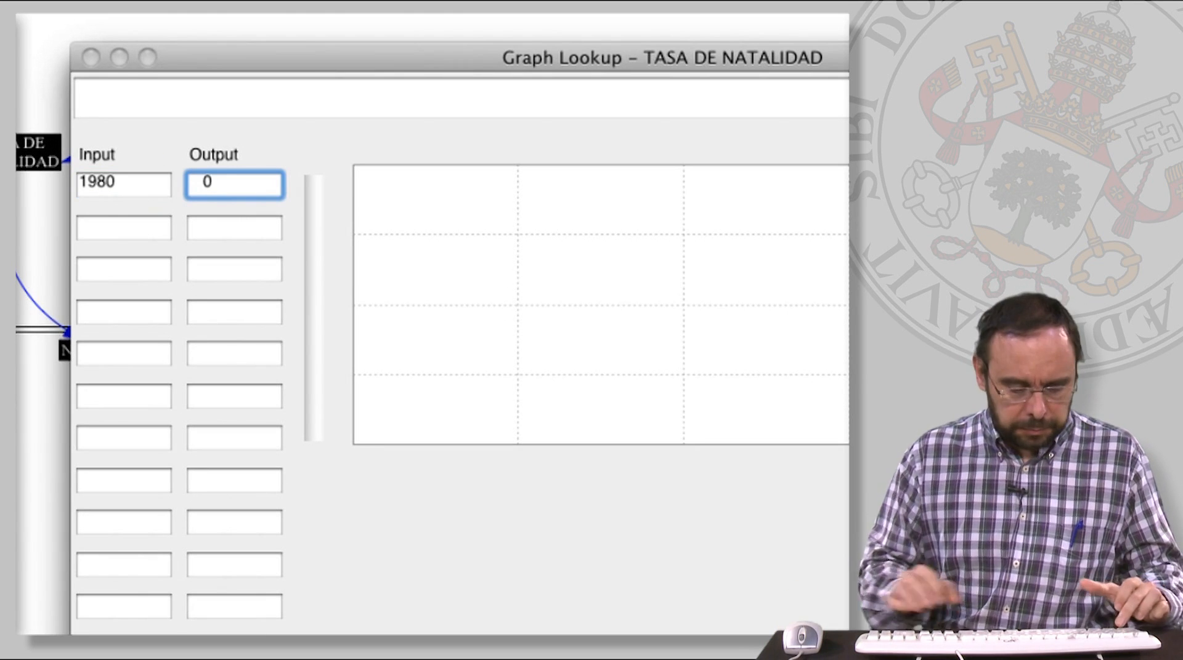
pyautogui.write('30')
pyautogui.press('Tab')
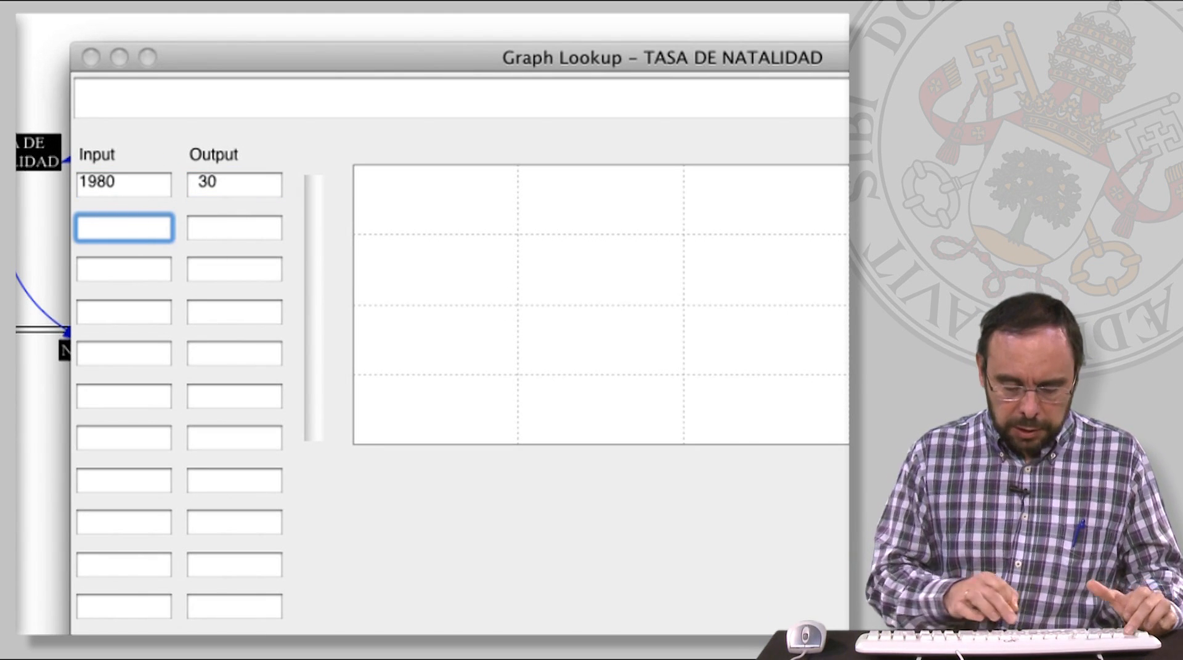
# Step: Enter the second lookup point as input 1990 with output 250 and the third as input 2000 with output 20
pyautogui.write('1990')
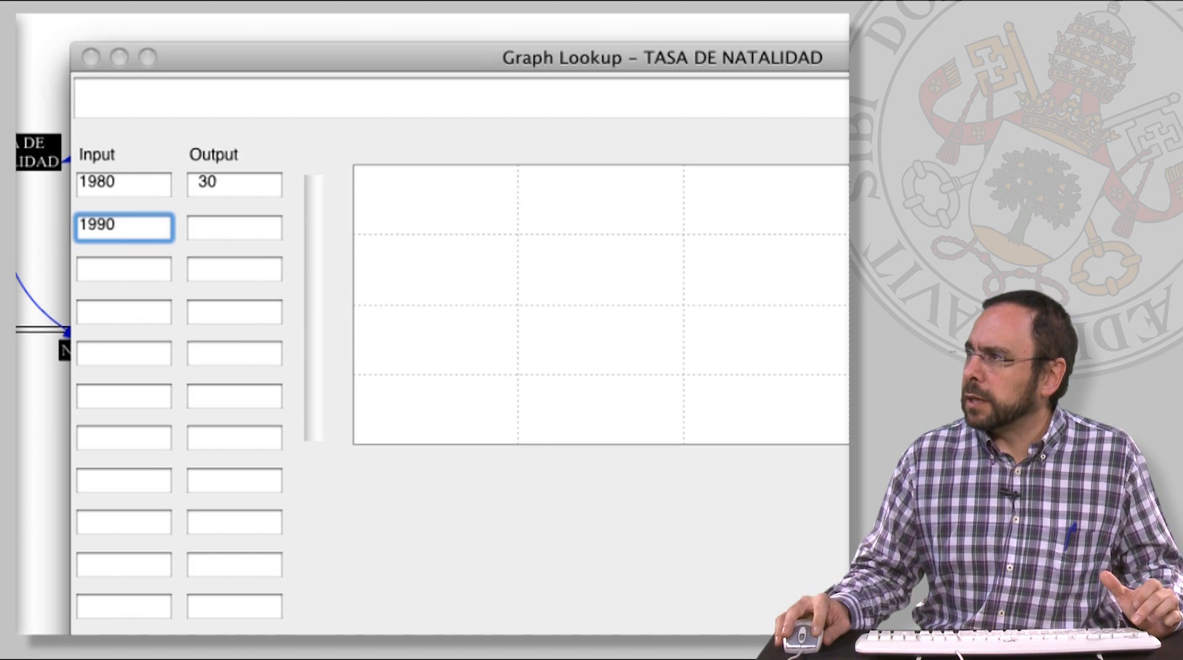
pyautogui.click(204, 226)
pyautogui.write('250')
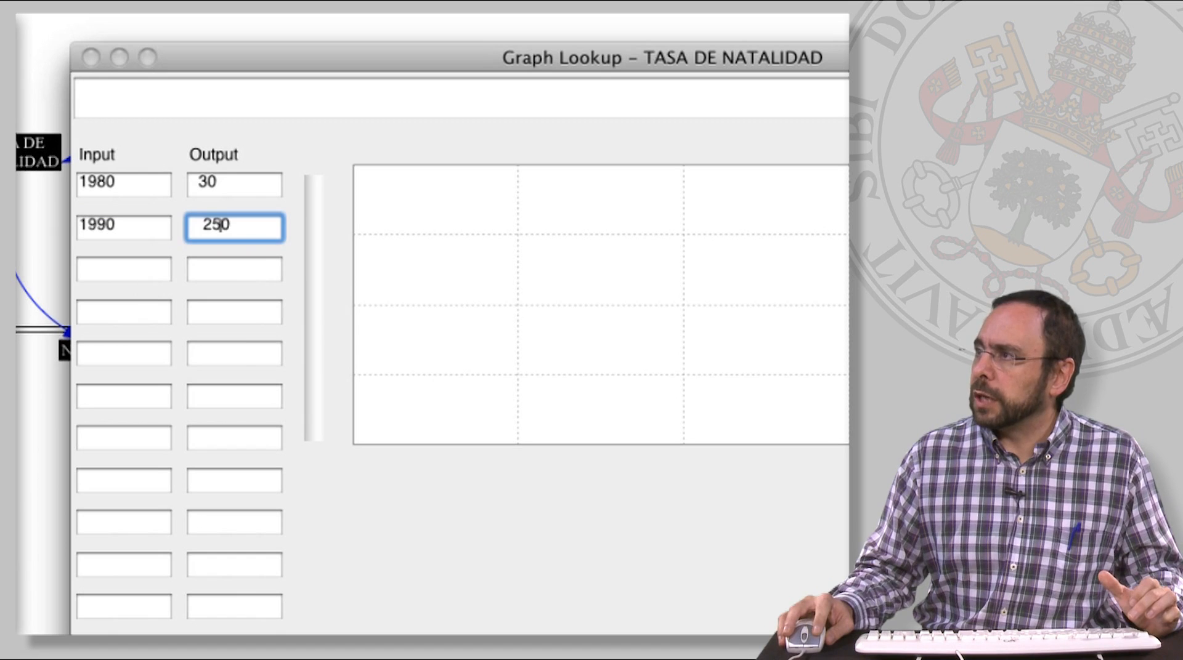
pyautogui.press('Tab')
pyautogui.write('200')
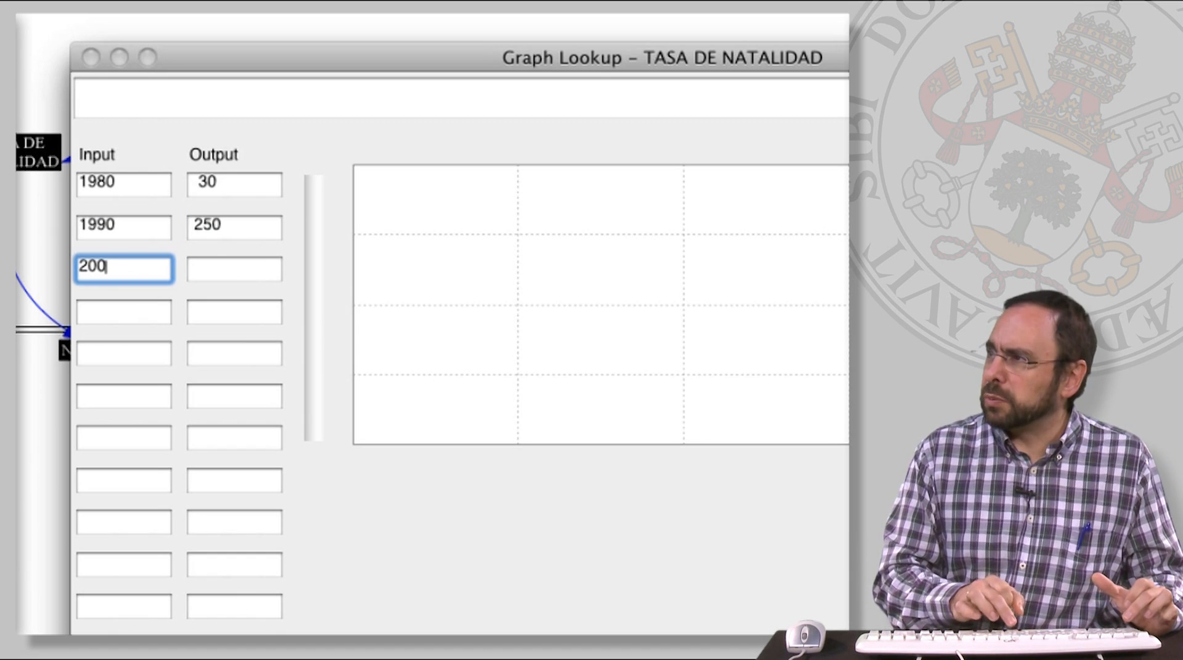
pyautogui.write('0')
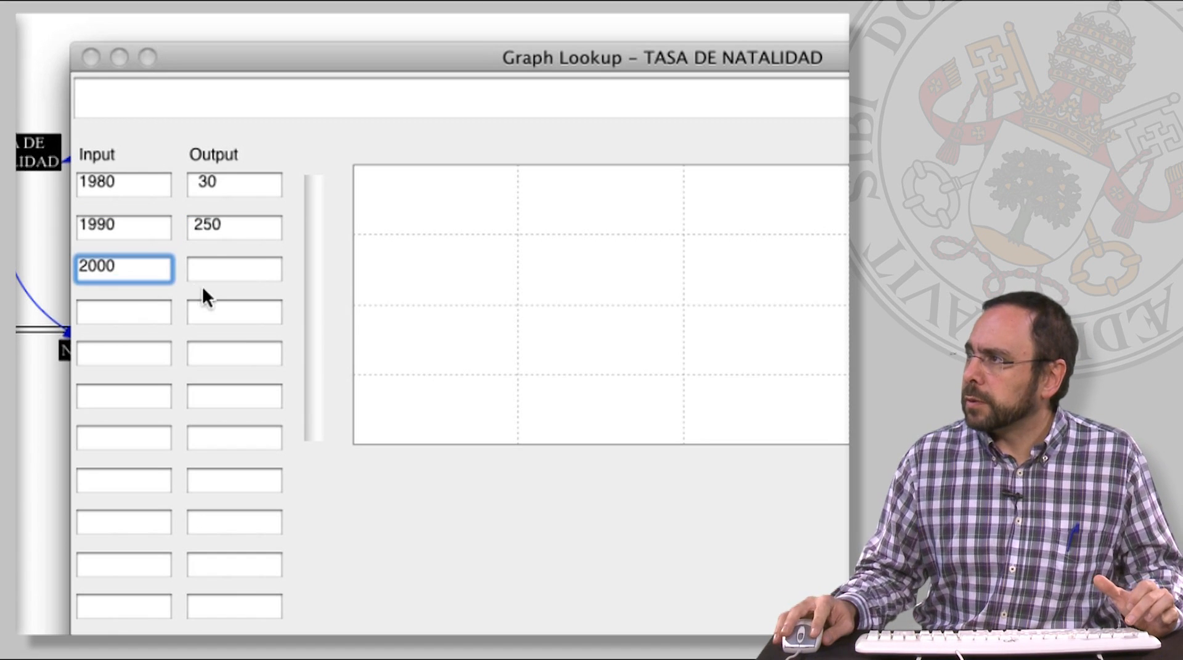
pyautogui.click(213, 269)
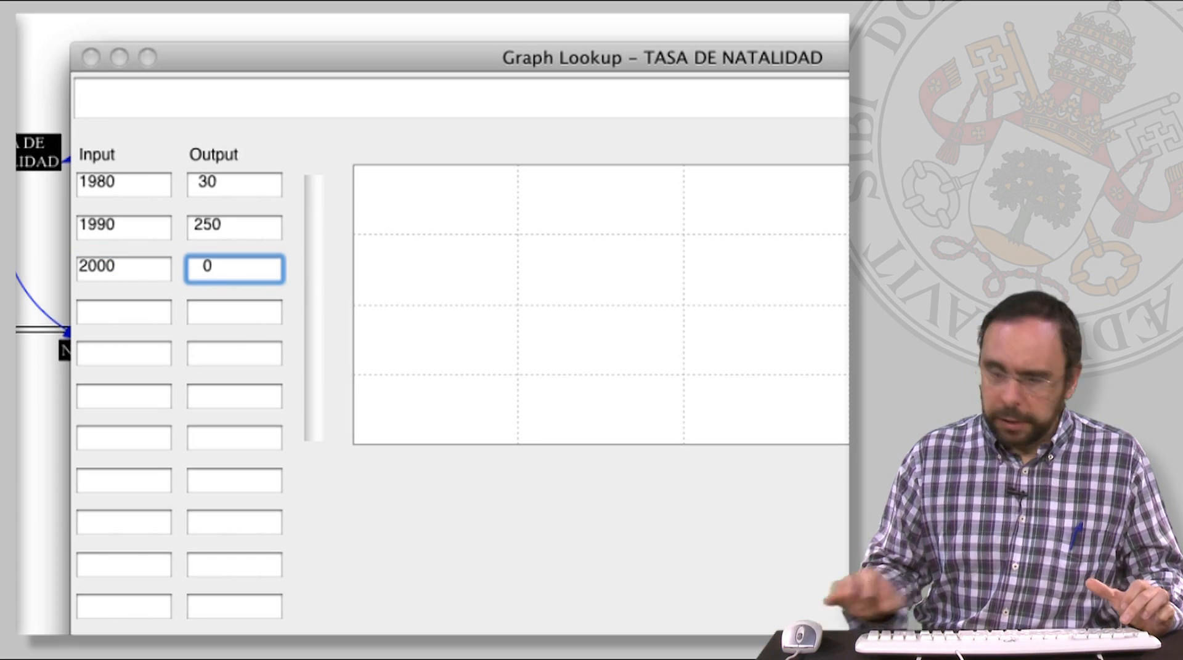
pyautogui.write('20')
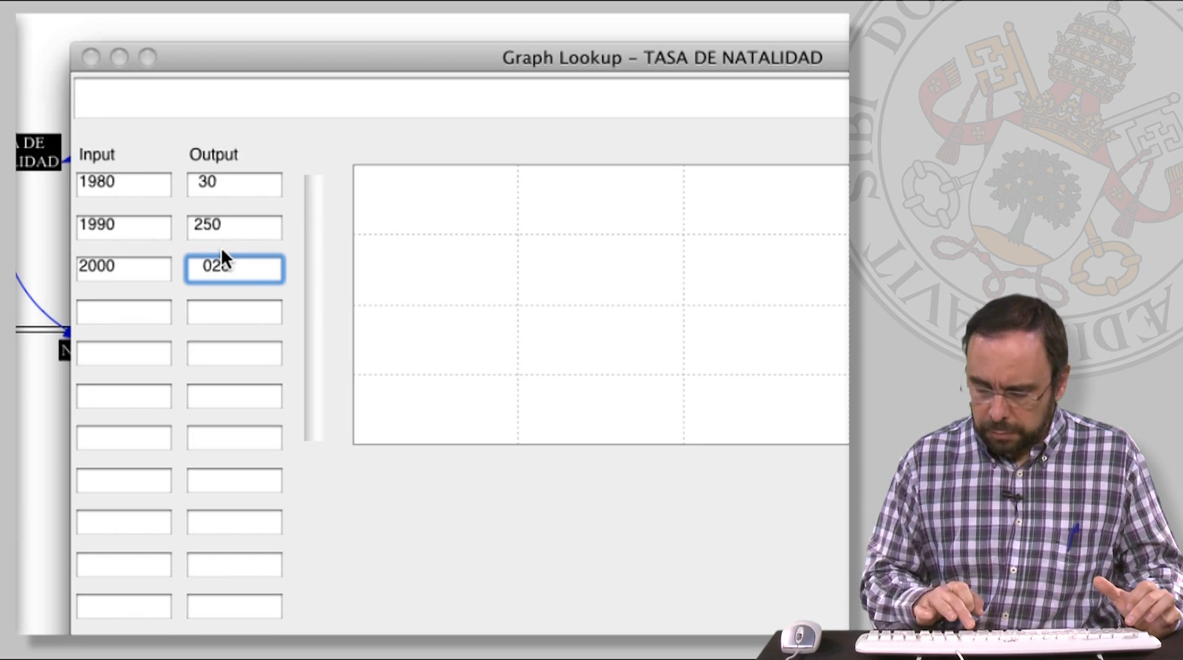
pyautogui.press('Tab')
# Step: Correct the output of the 1990 lookup point to 25
pyautogui.click(235, 228)
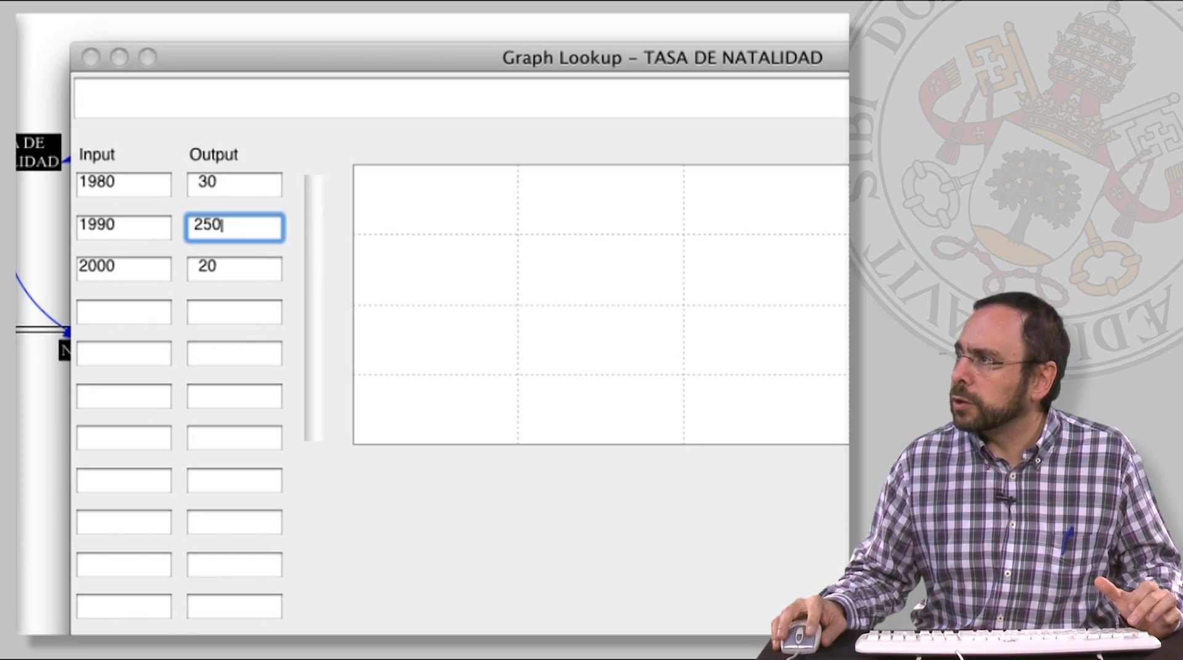
pyautogui.press('BackSpace')
pyautogui.press('BackSpace')
pyautogui.press('BackSpace')
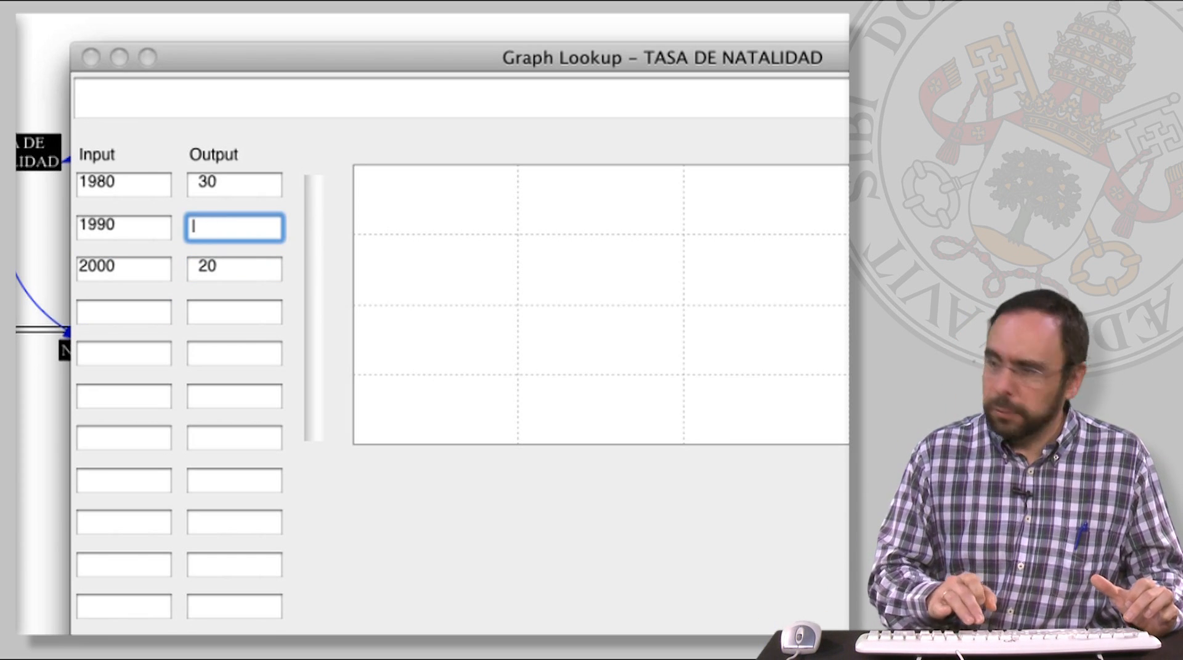
pyautogui.write('25')
pyautogui.press('Tab')
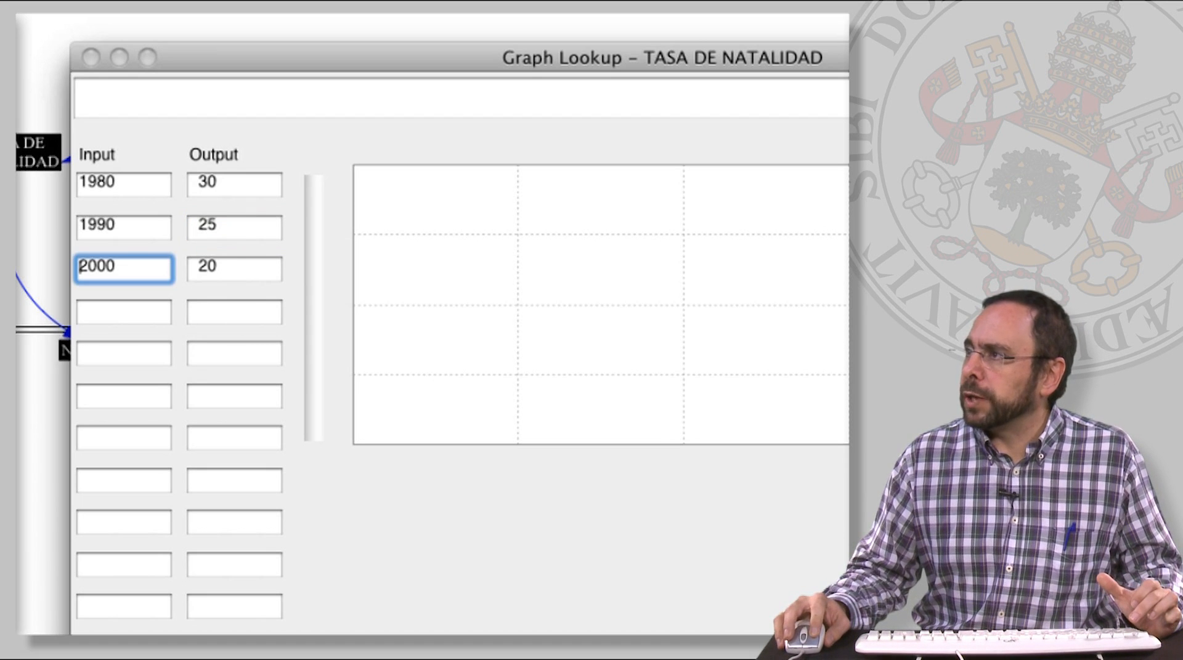
# Step: Enter the fourth lookup point with input 2030 and output 15
pyautogui.click(81, 311)
pyautogui.write('2030')
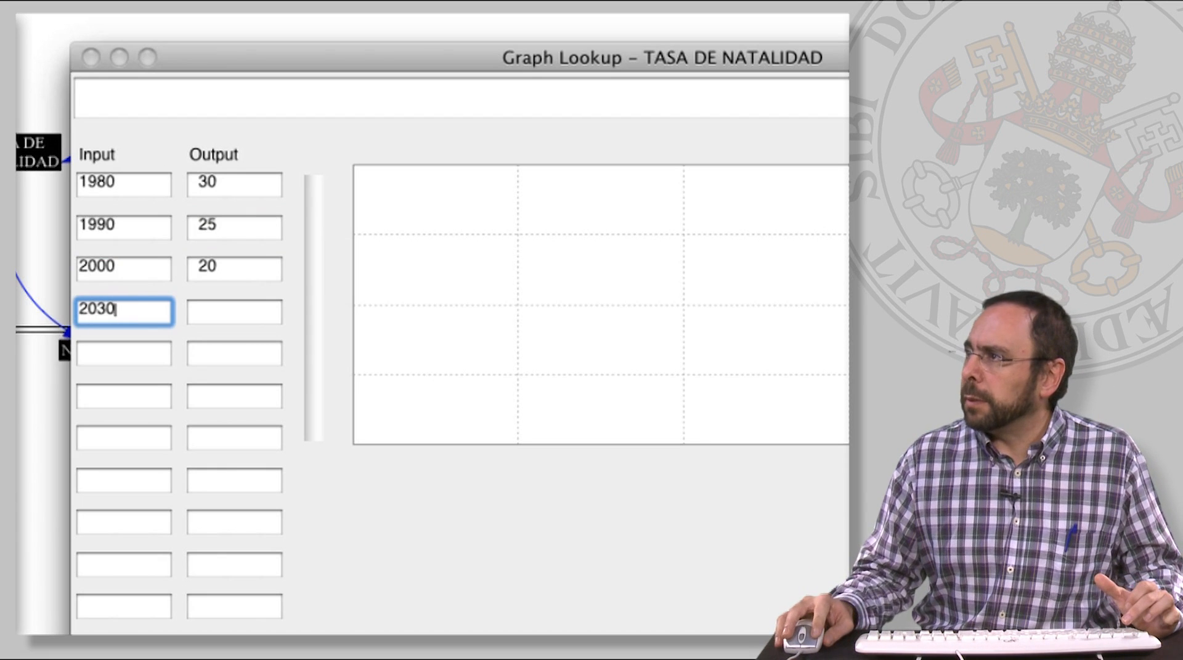
pyautogui.click(233, 312)
pyautogui.write('0')
pyautogui.press('BackSpace')
pyautogui.write('15')
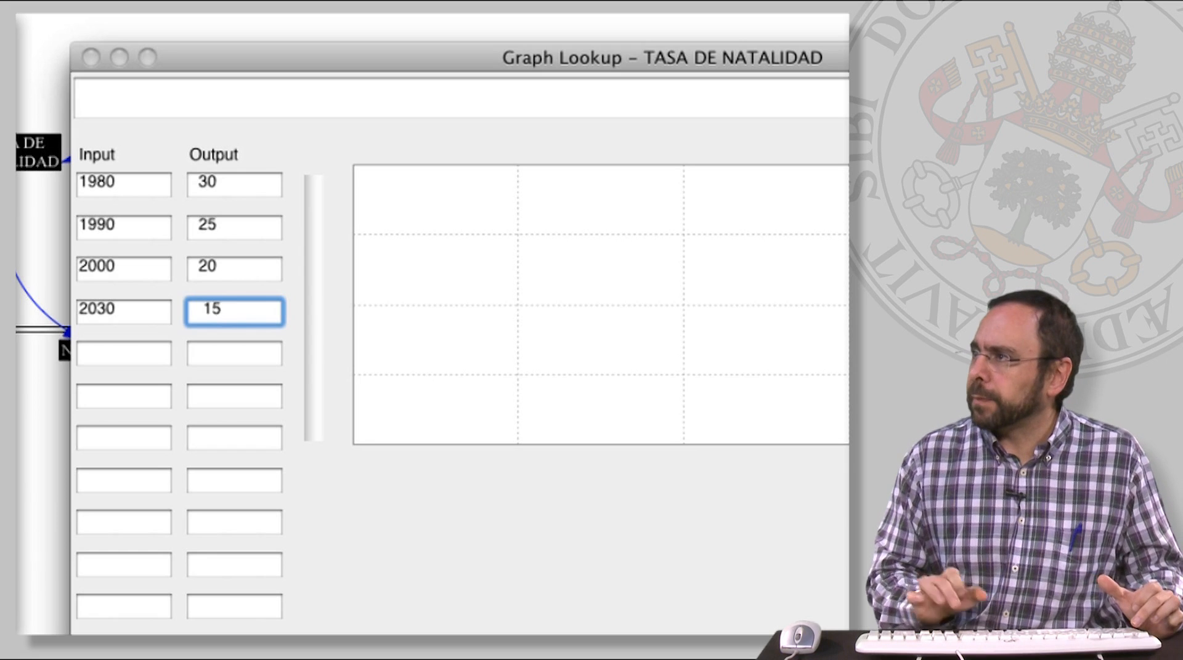
pyautogui.press('Tab')
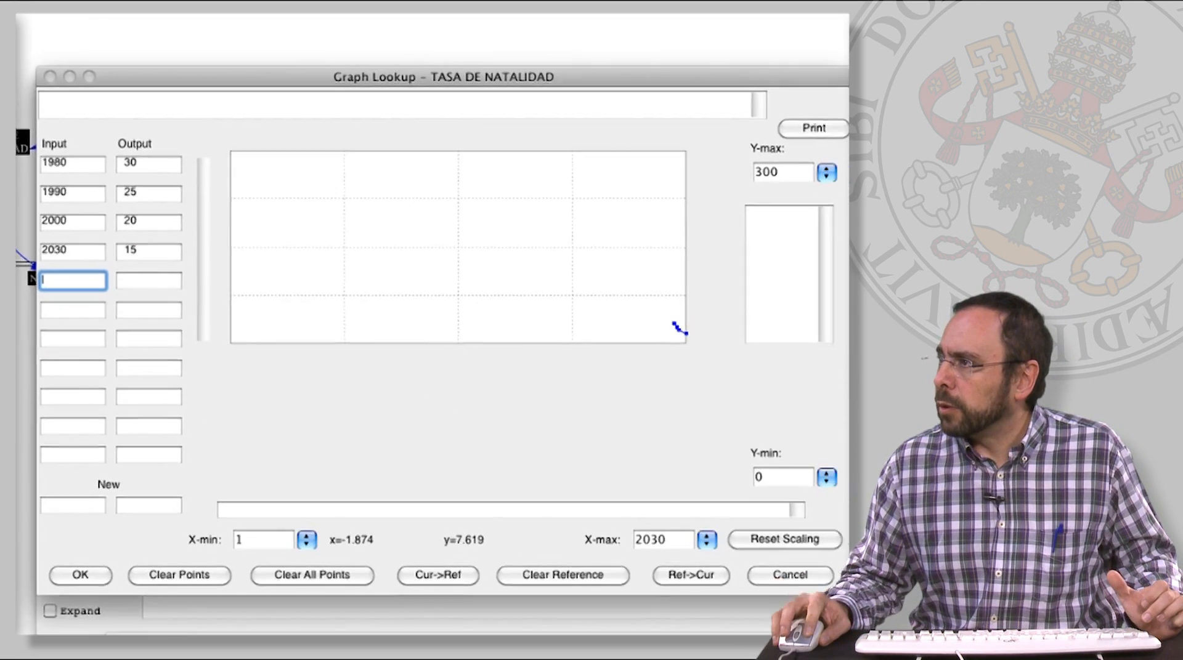
# Step: Set the X minimum to 1980 so the graph scale starts at the first point, and accept the lookup
pyautogui.doubleClick(239, 540)
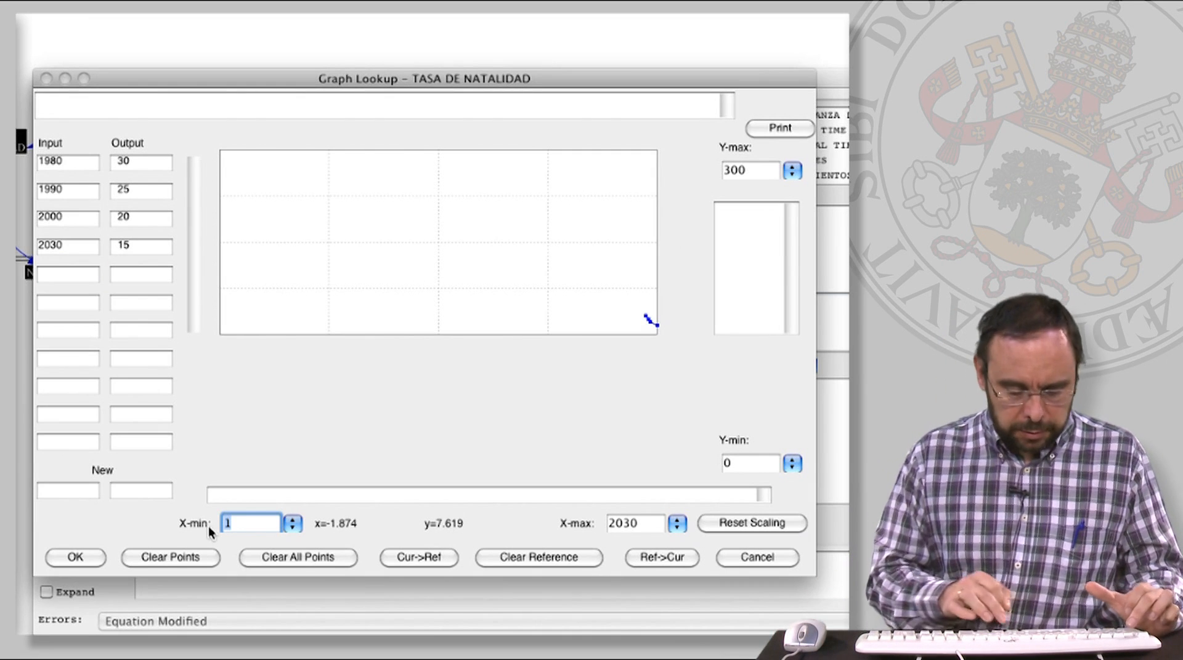
pyautogui.write('1980')
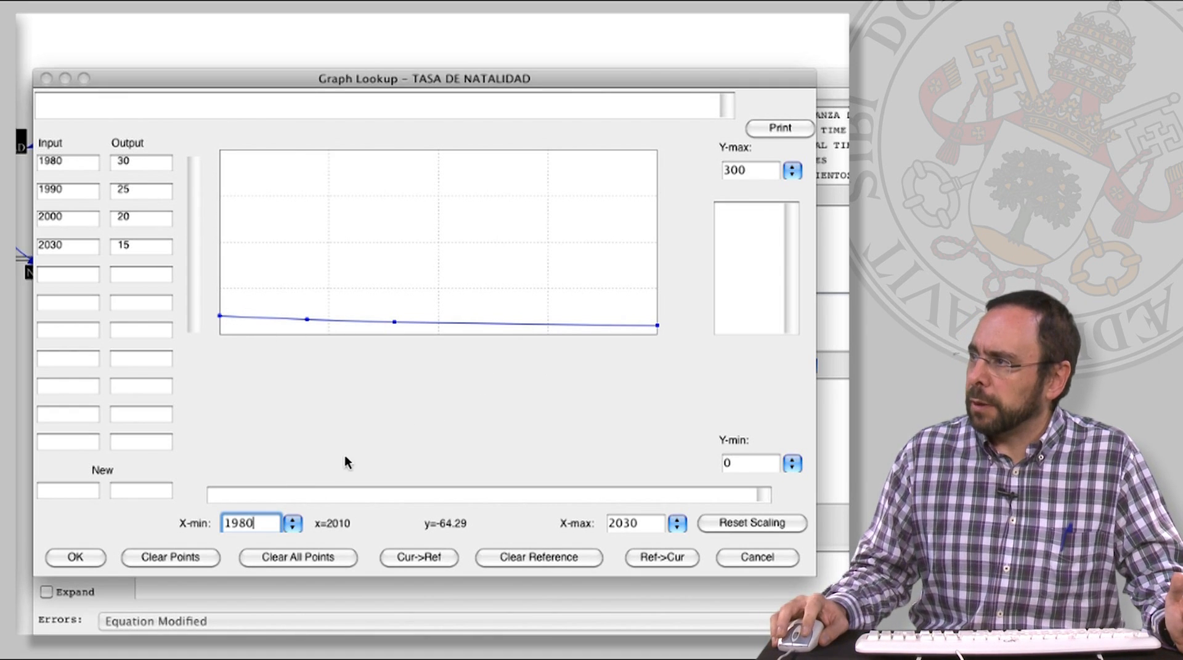
pyautogui.click(76, 557)
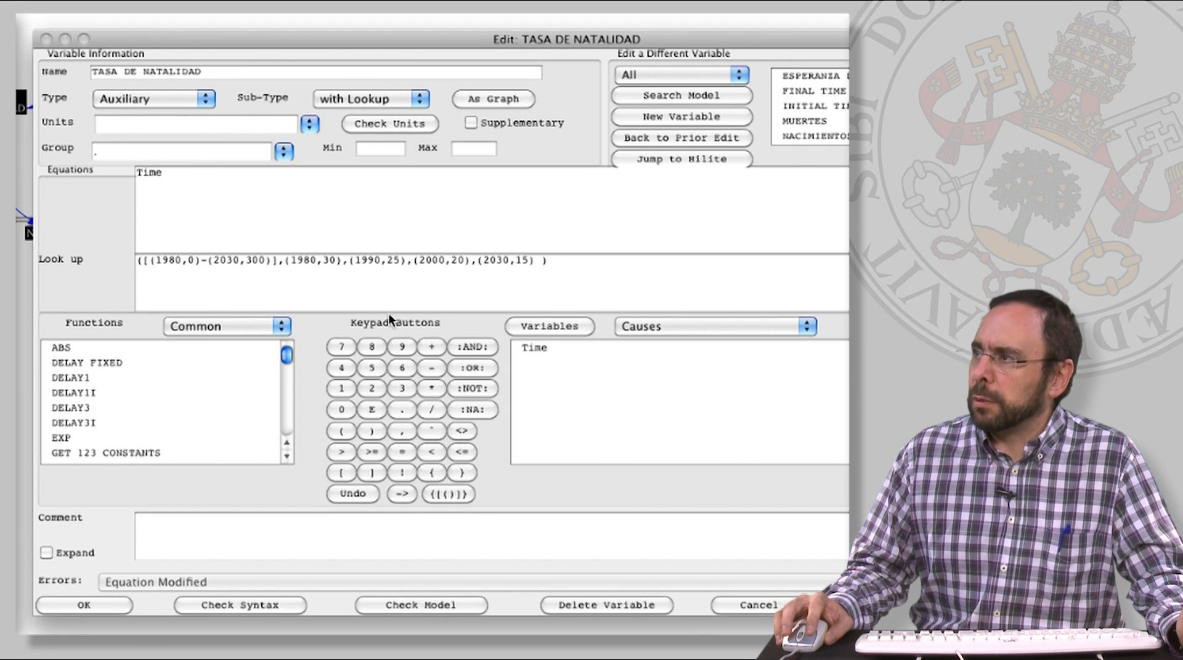
# Step: Check the syntax of the TASA DE NATALIDAD equation, agree to save the sketch for automated backup, and accept the equation
pyautogui.click(250, 604)
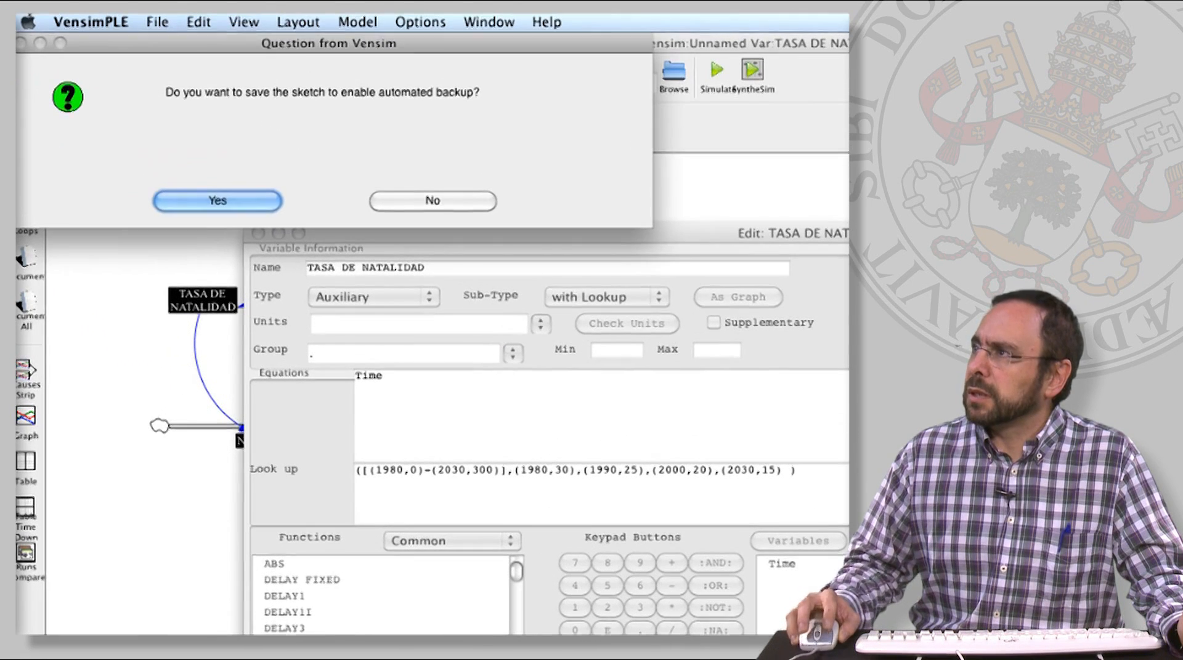
pyautogui.click(216, 205)
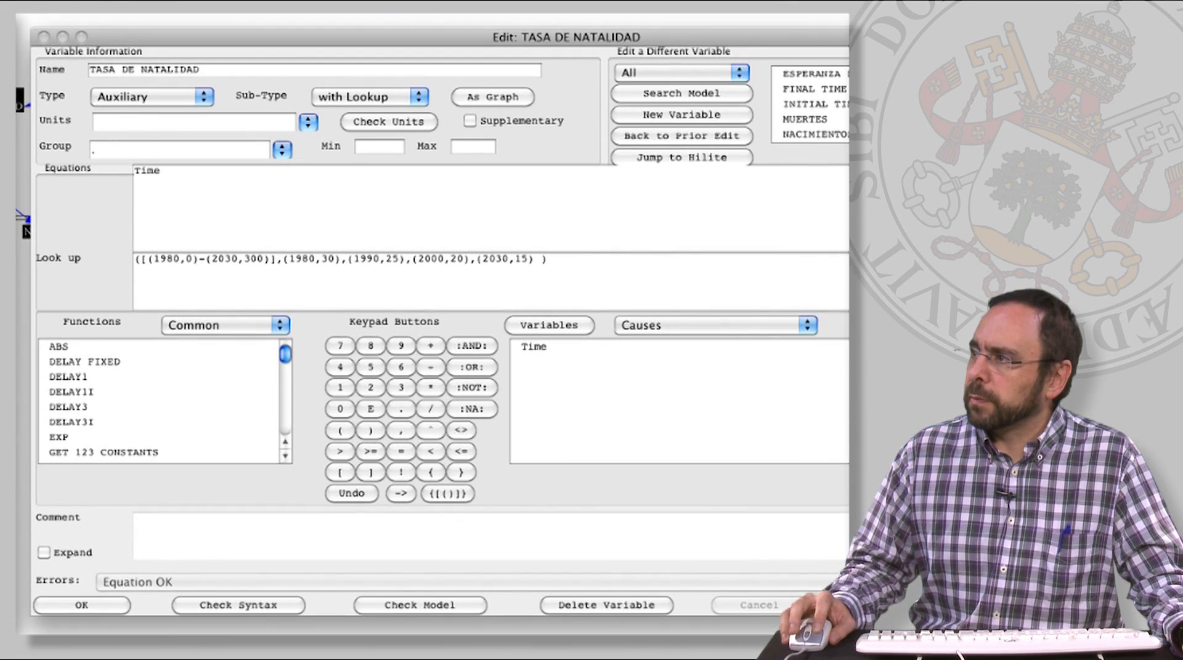
pyautogui.click(76, 607)
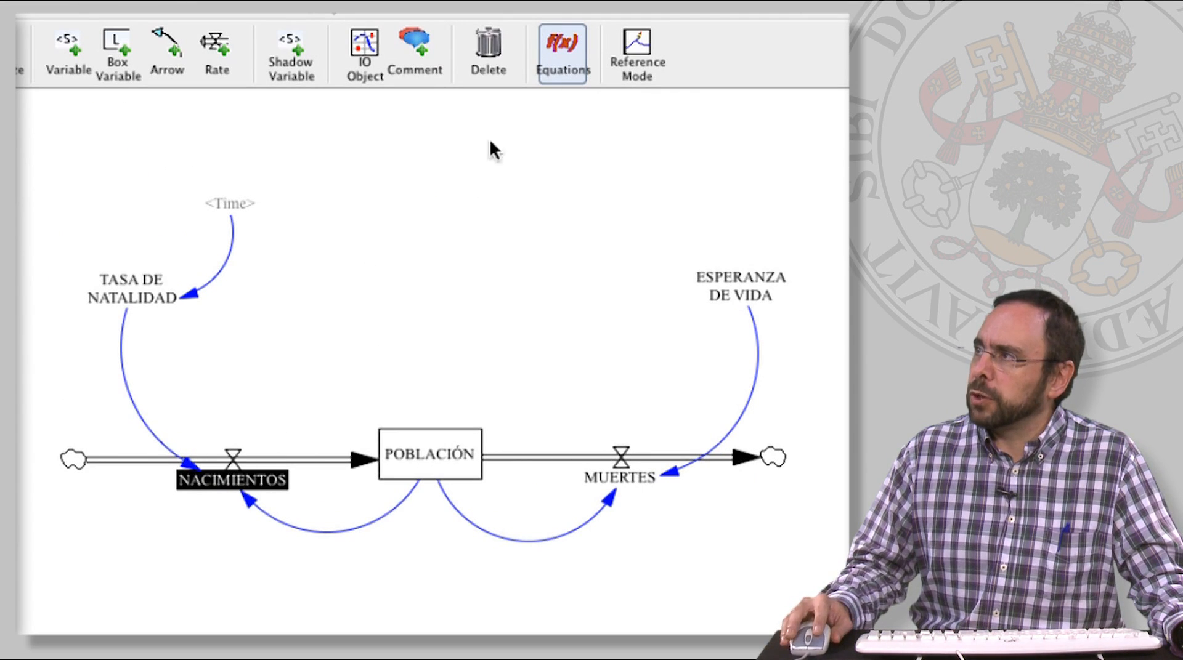
# Step: Define the NACIMIENTOS equation as POBLACIÓN*TASA DE NATALIDAD/1000, check its syntax and accept it
pyautogui.click(221, 483)
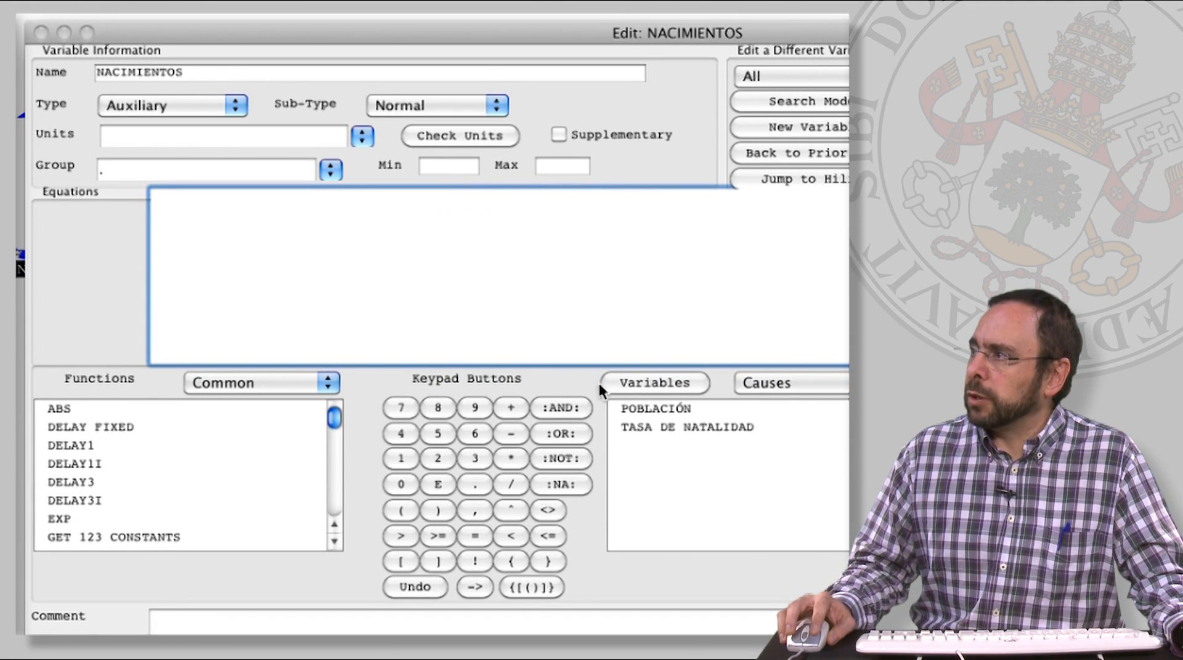
pyautogui.click(637, 409)
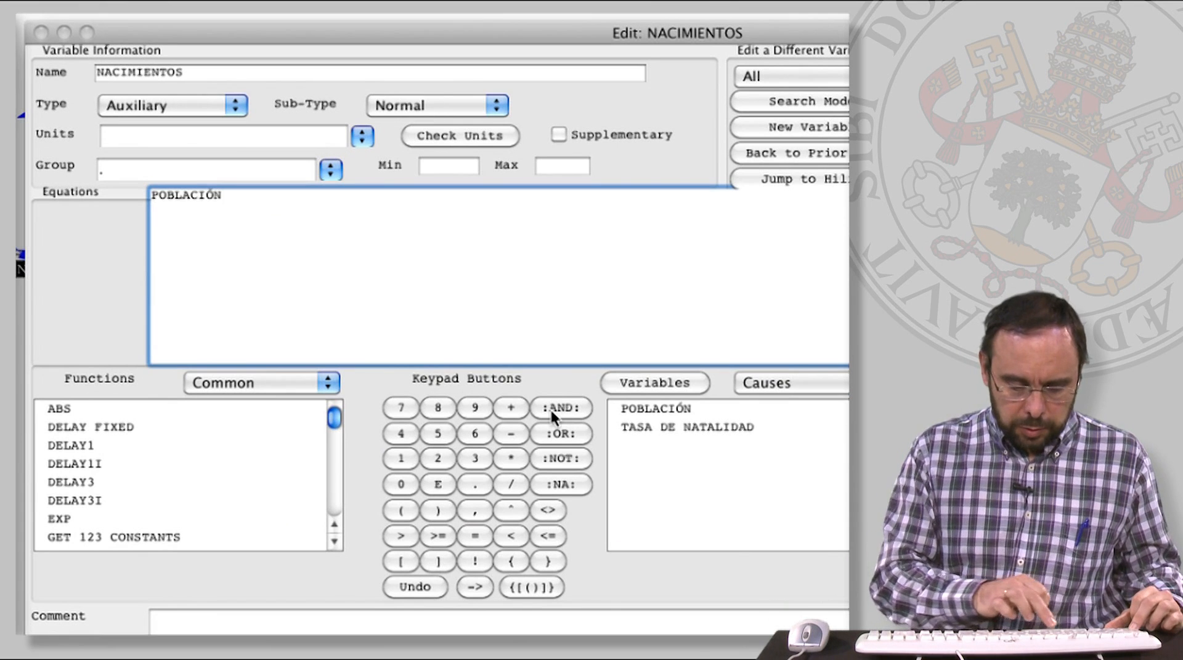
pyautogui.write('*')
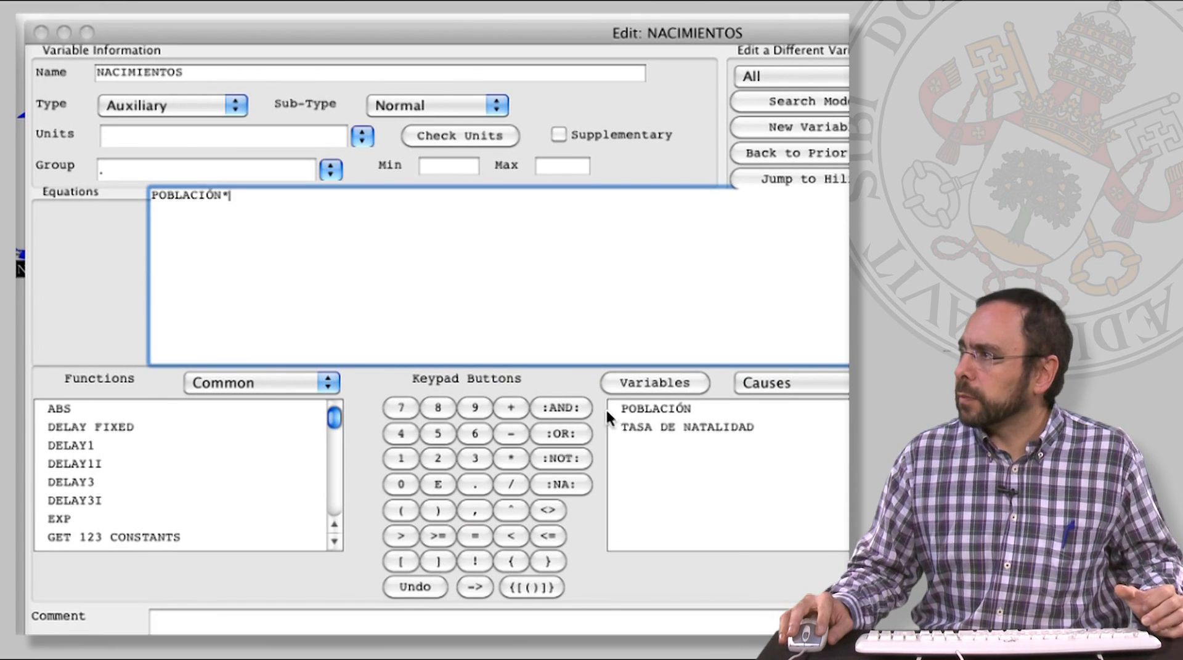
pyautogui.click(630, 421)
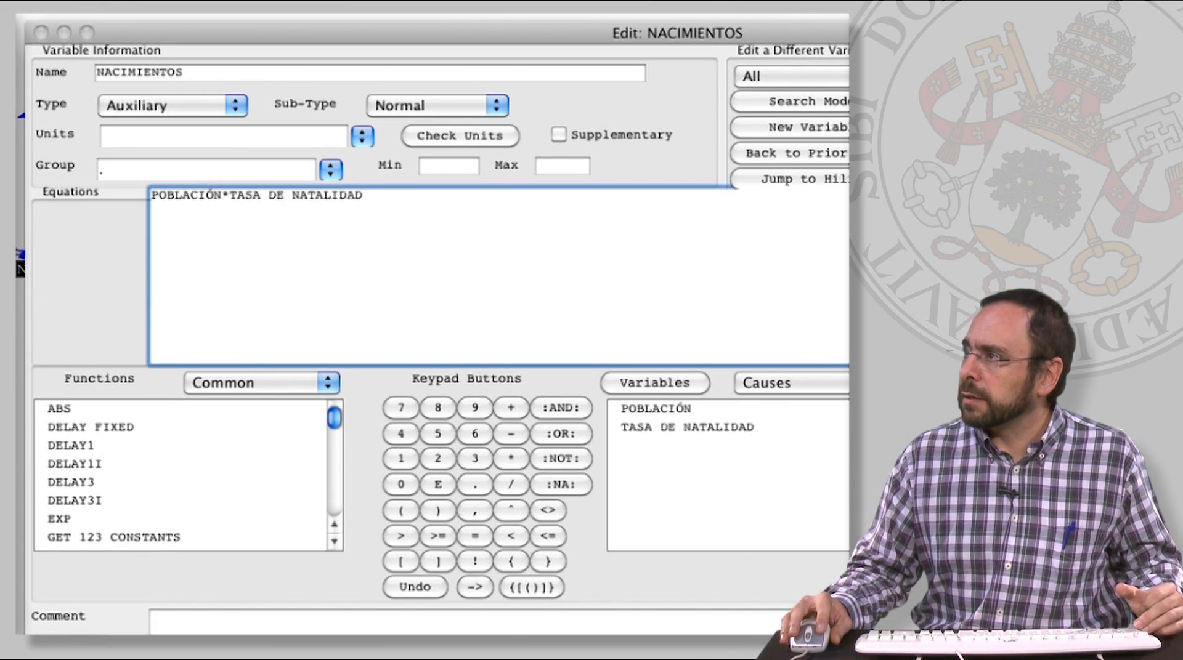
pyautogui.write('/100')
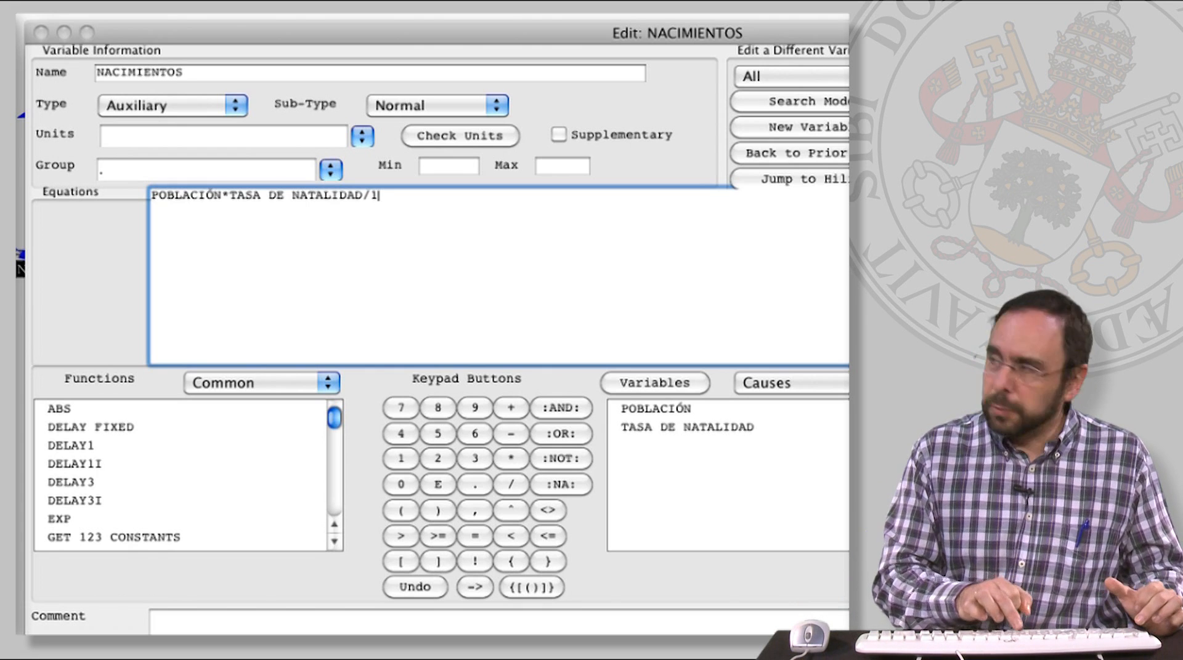
pyautogui.write('0')
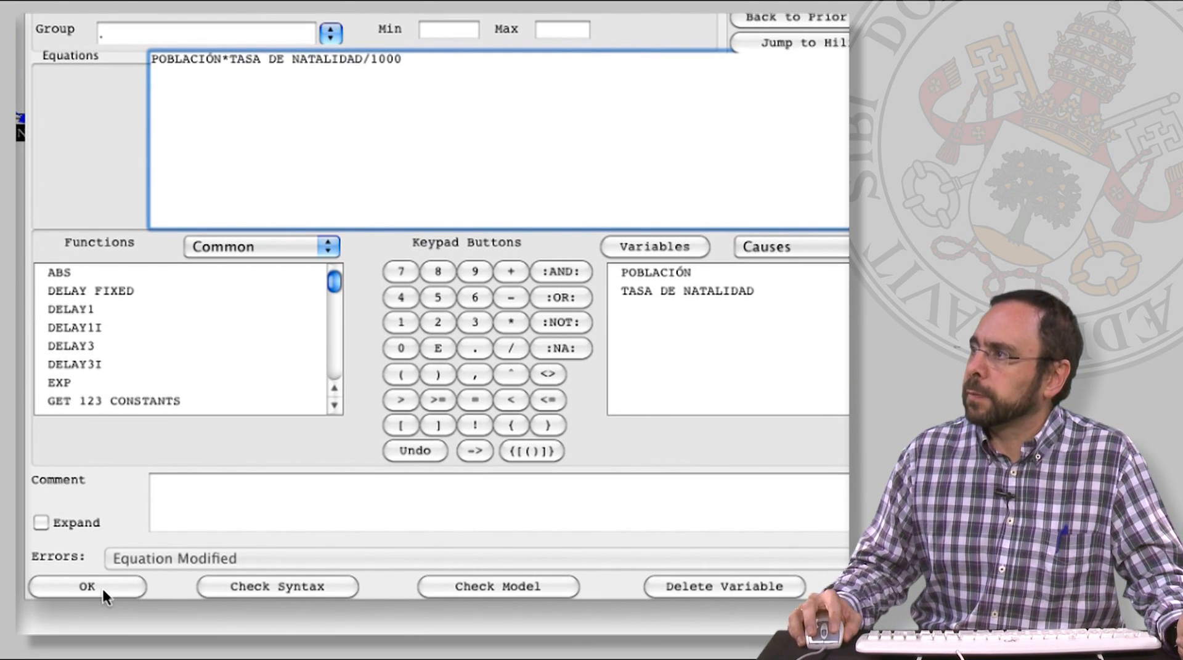
pyautogui.click(240, 588)
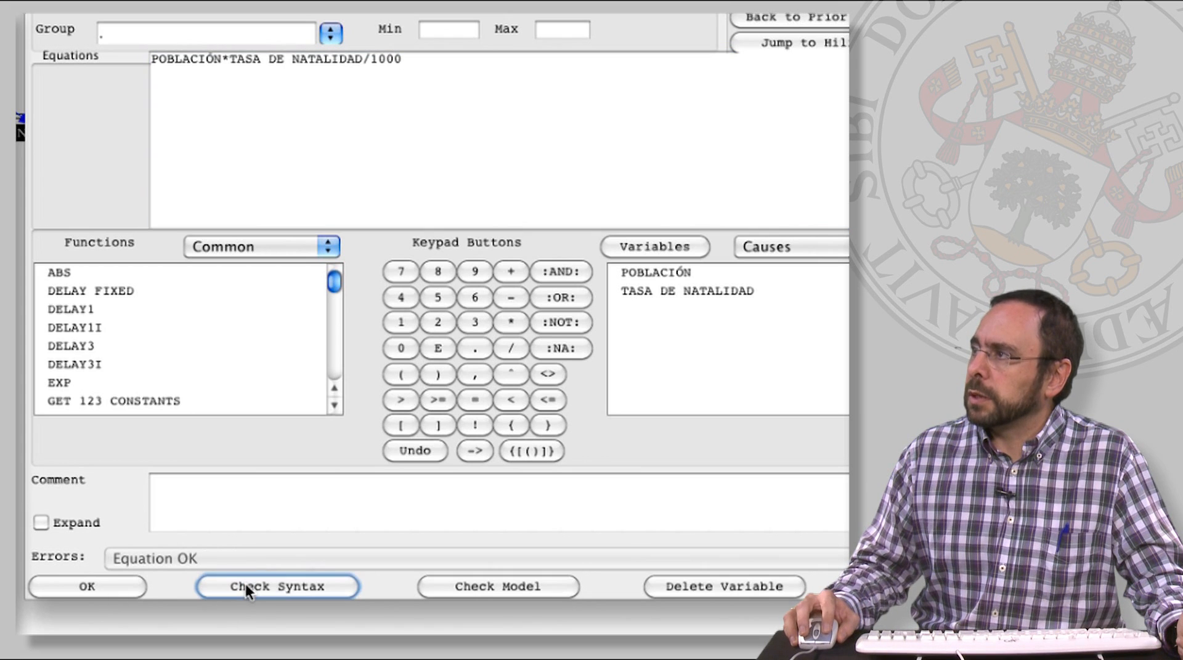
pyautogui.click(101, 586)
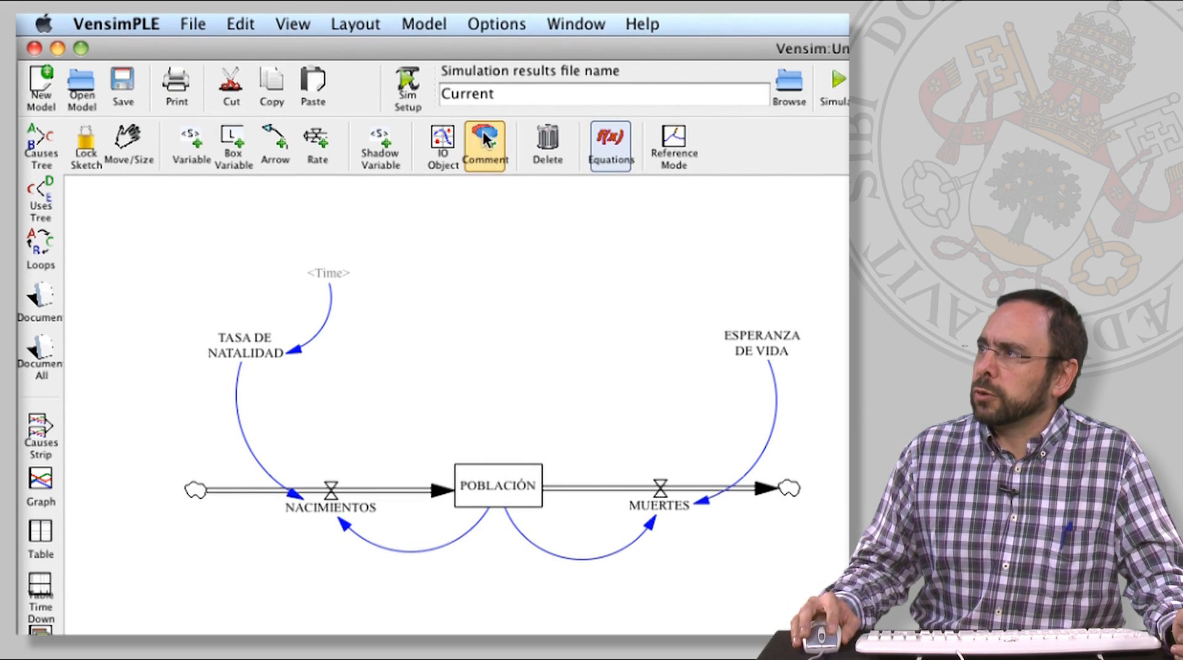
# Step: Name the simulation results file POBLACION1 and run the simulation, agreeing to save the sketch for automated backup
pyautogui.click(502, 96)
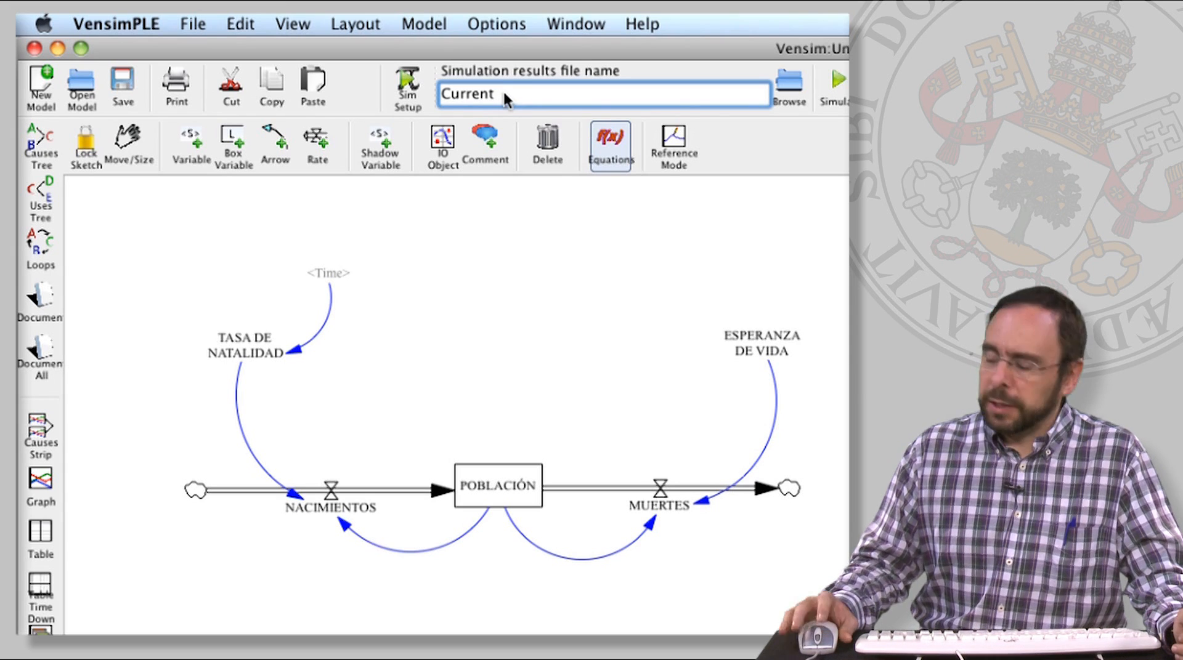
pyautogui.press('BackSpace')
pyautogui.press('BackSpace')
pyautogui.press('BackSpace')
pyautogui.press('BackSpace')
pyautogui.press('BackSpace')
pyautogui.press('BackSpace')
pyautogui.press('BackSpace')
pyautogui.write('POBLACION1')
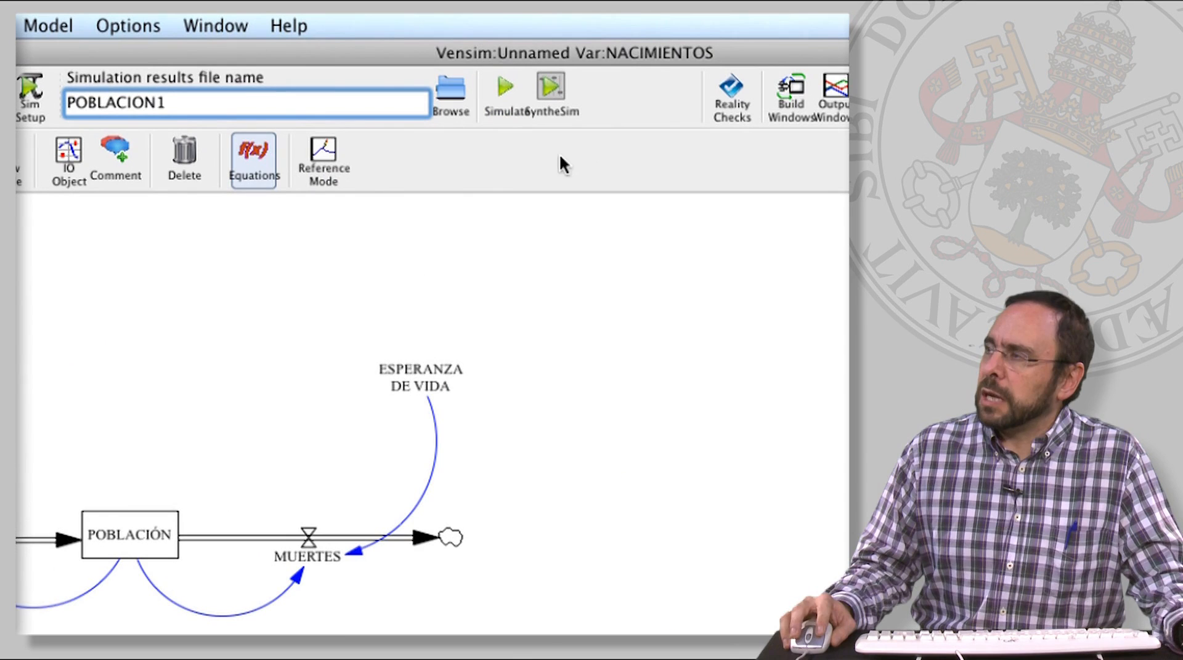
pyautogui.click(507, 91)
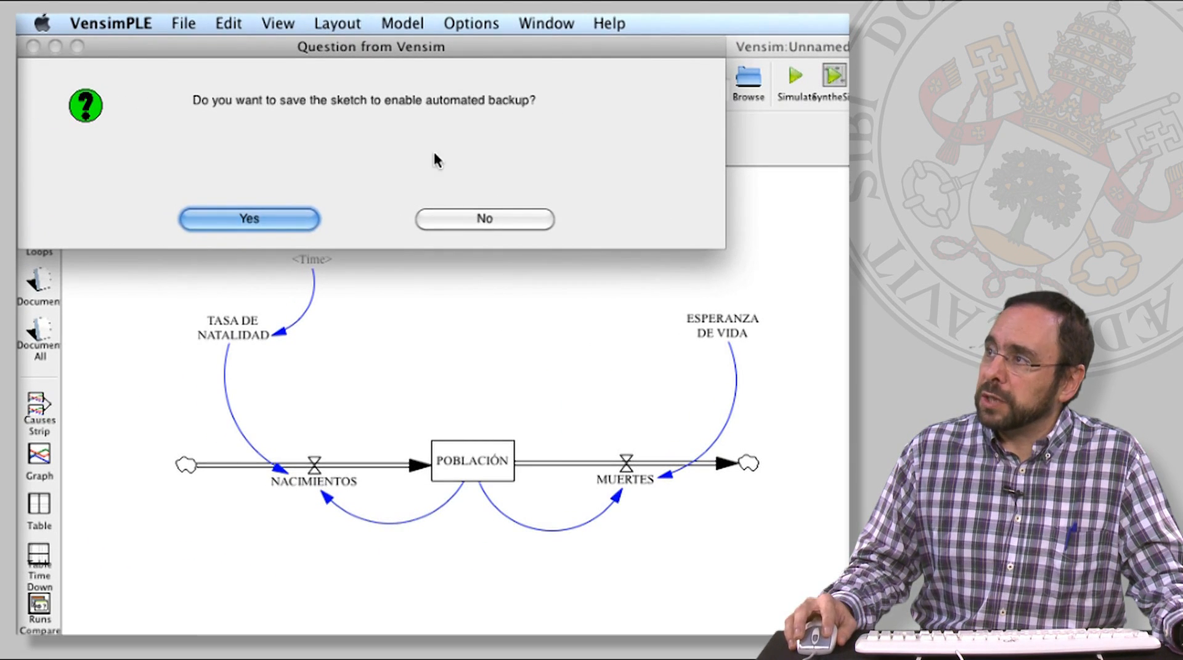
pyautogui.click(259, 224)
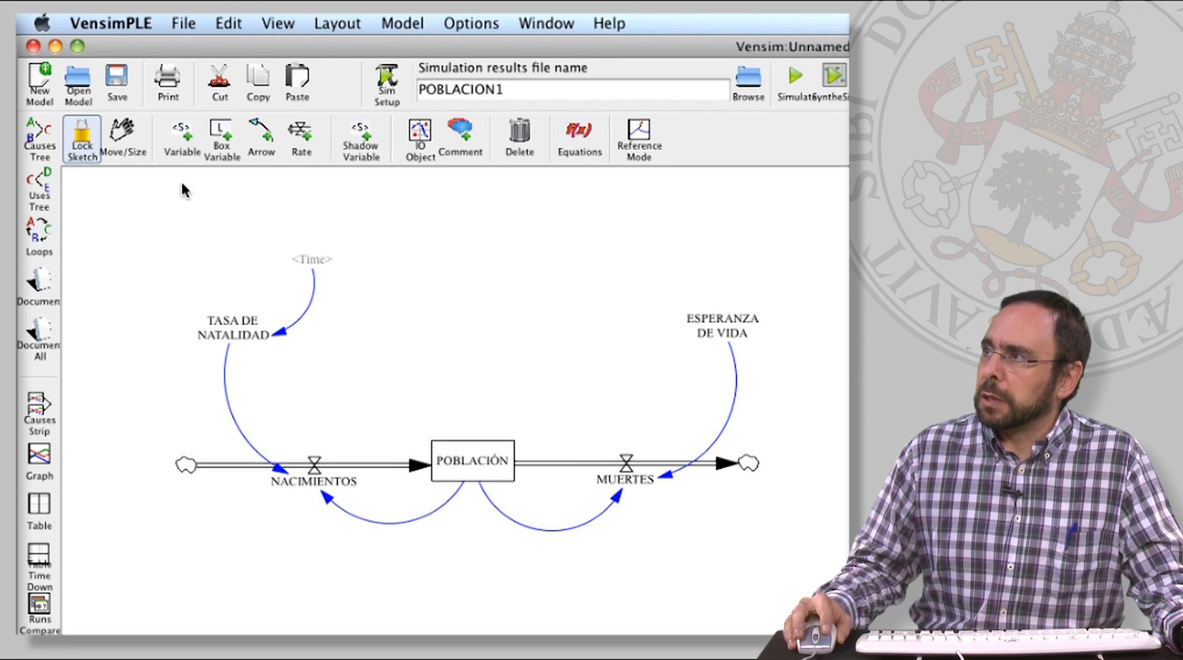
# Step: Graph the simulated POBLACIÓN over time and place its graph window beside the diagram, clear of the model
pyautogui.click(474, 462)
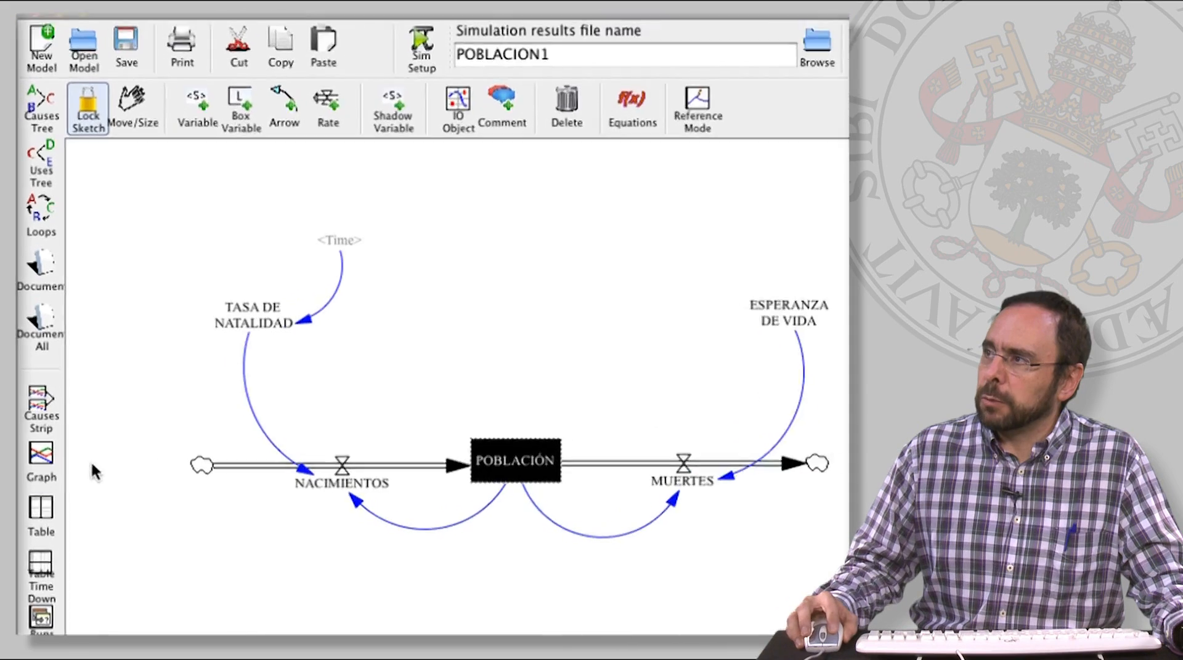
pyautogui.click(41, 459)
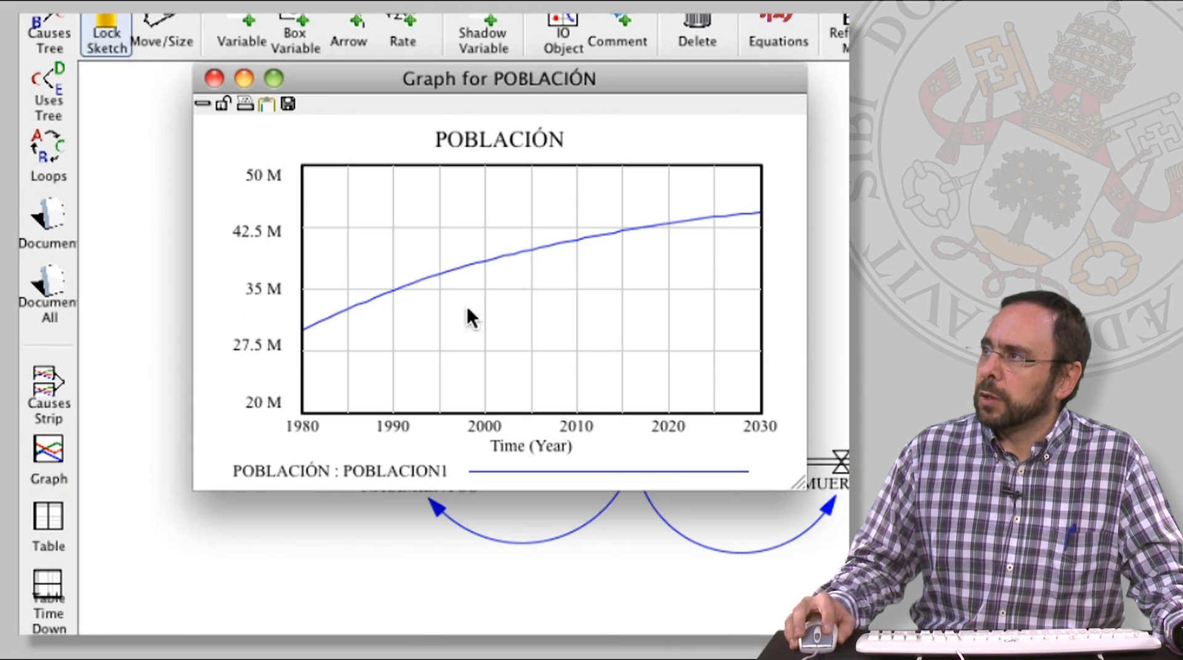
pyautogui.moveTo(522, 83); pyautogui.dragTo(708, 127)
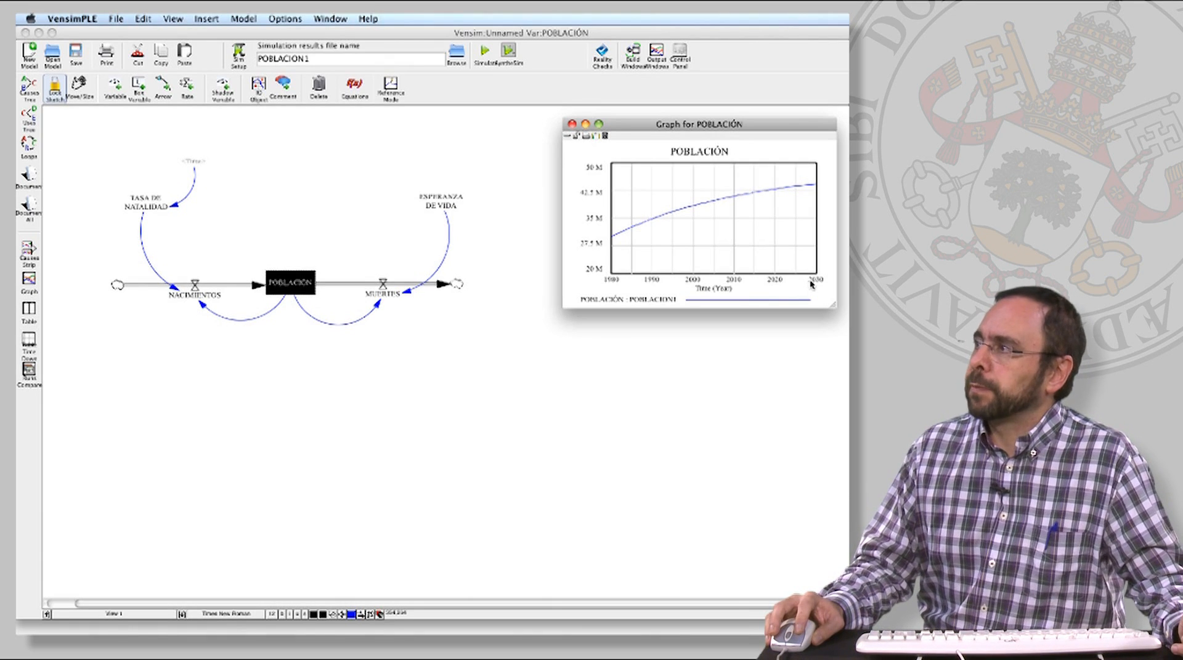
# Step: Graph the simulated NACIMIENTOS and place its graph window beneath the POBLACIÓN graph
pyautogui.click(196, 296)
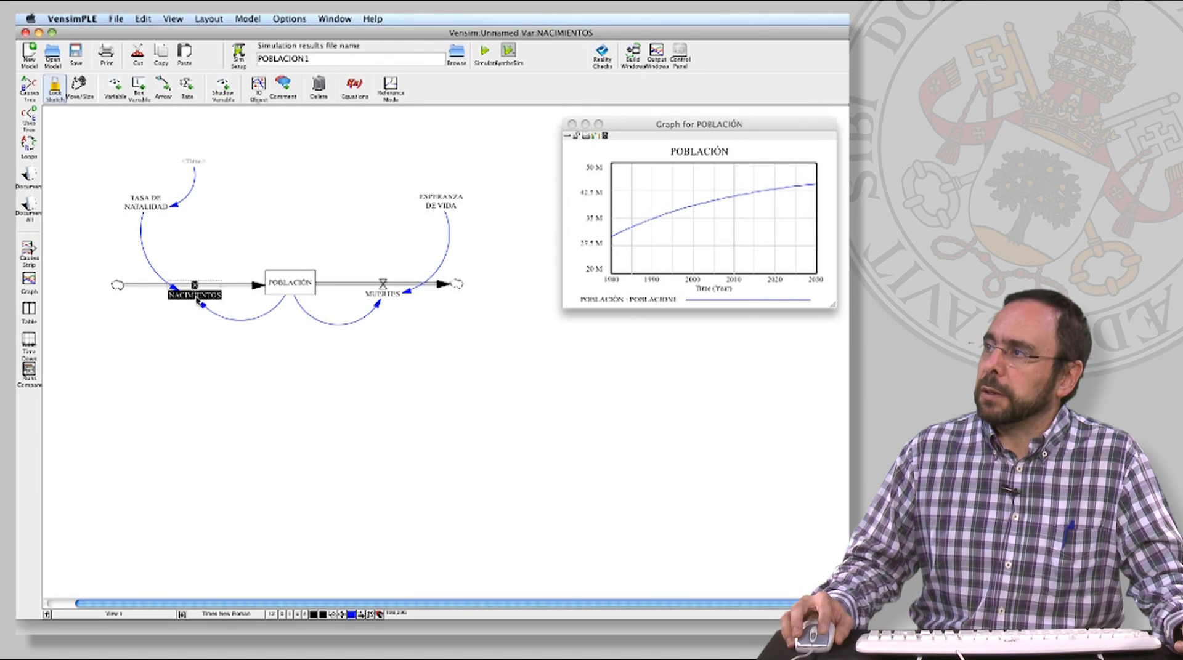
pyautogui.click(31, 286)
pyautogui.moveTo(229, 112)
pyautogui.mouseDown()
pyautogui.moveTo(579, 319)
pyautogui.moveTo(706, 349)
pyautogui.mouseUp()
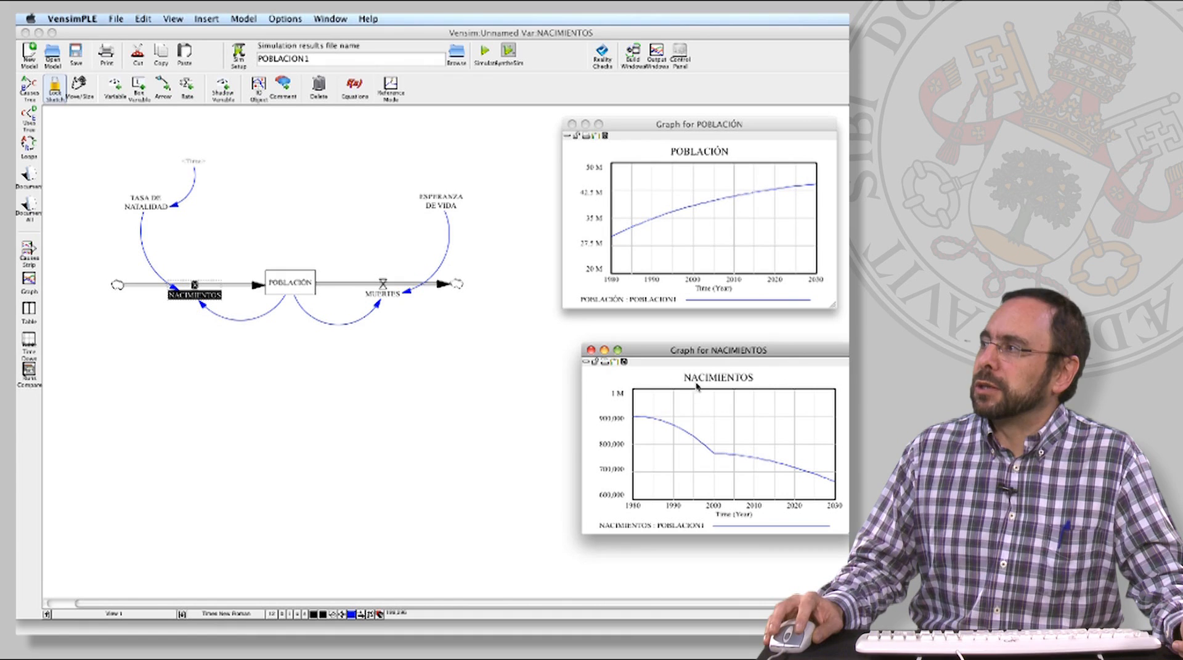
# Step: Graph the simulated MUERTES and place its graph window beneath the diagram, next to the NACIMIENTOS graph
pyautogui.click(389, 300)
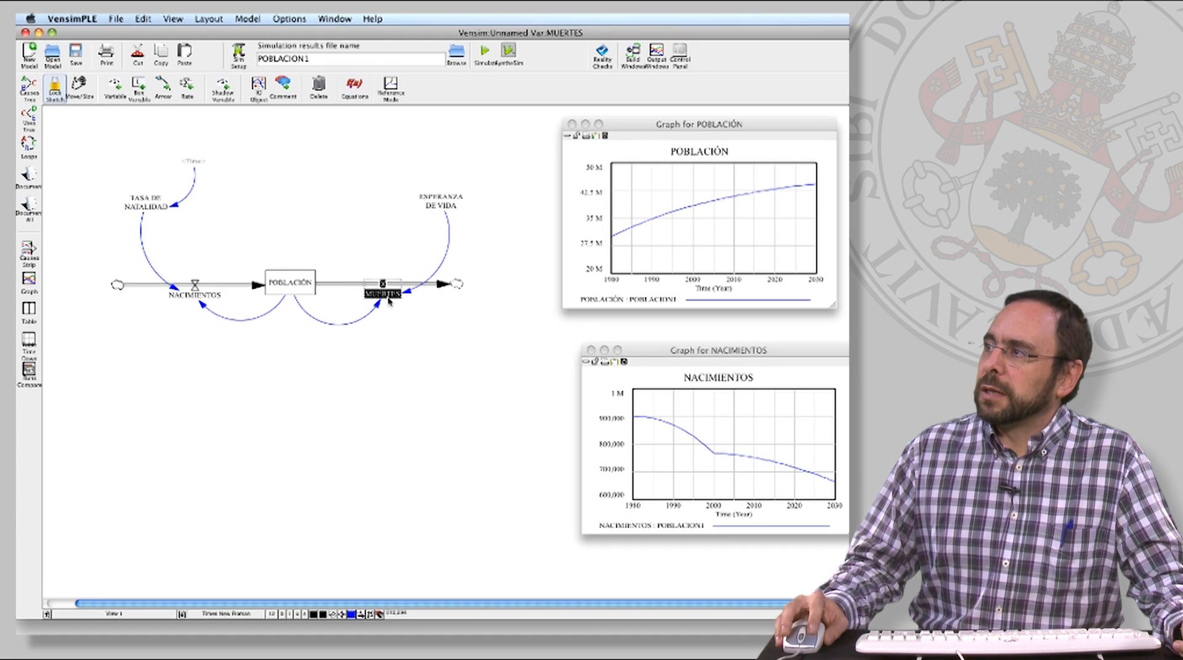
pyautogui.click(32, 287)
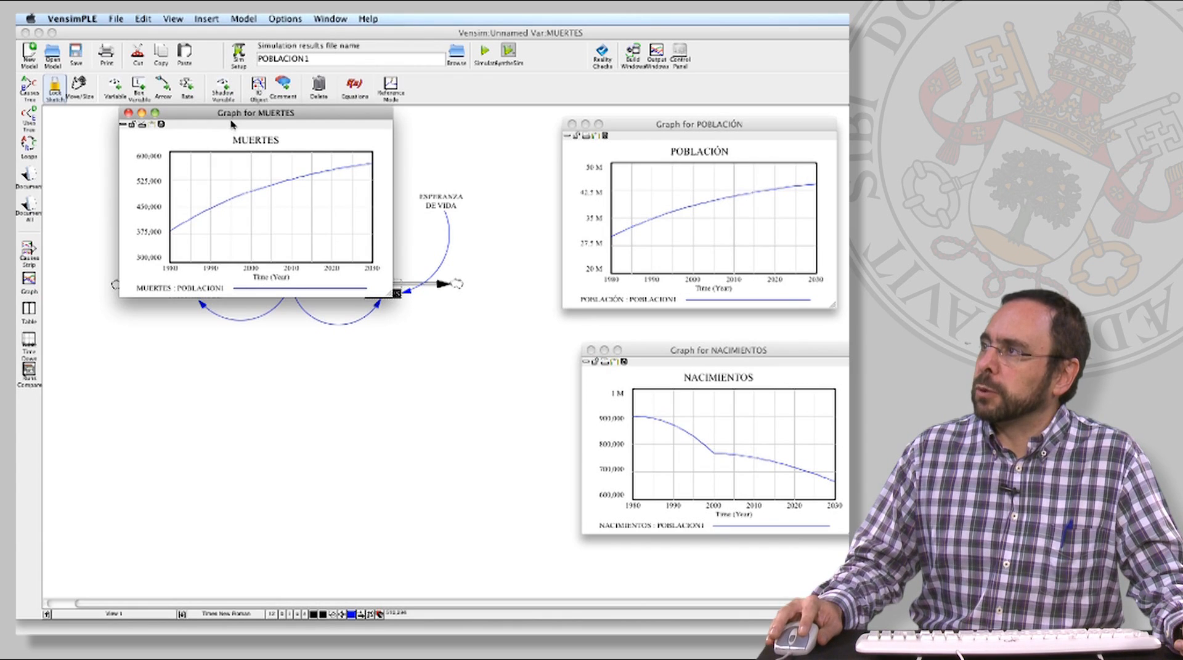
pyautogui.moveTo(232, 116); pyautogui.dragTo(247, 383)
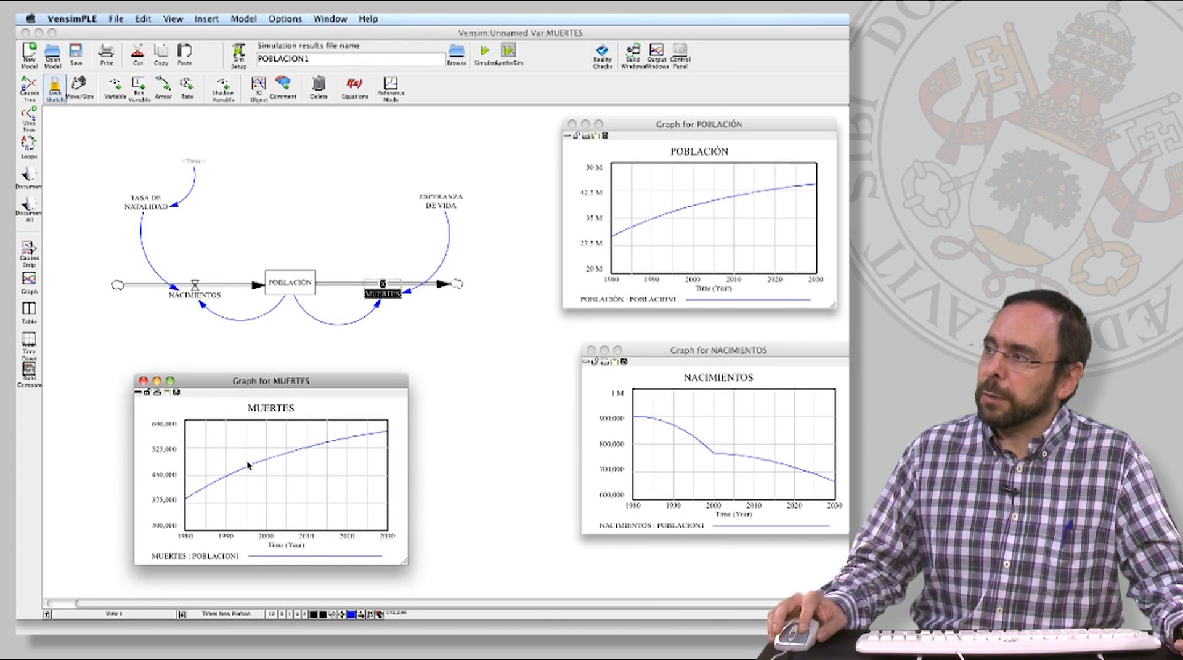